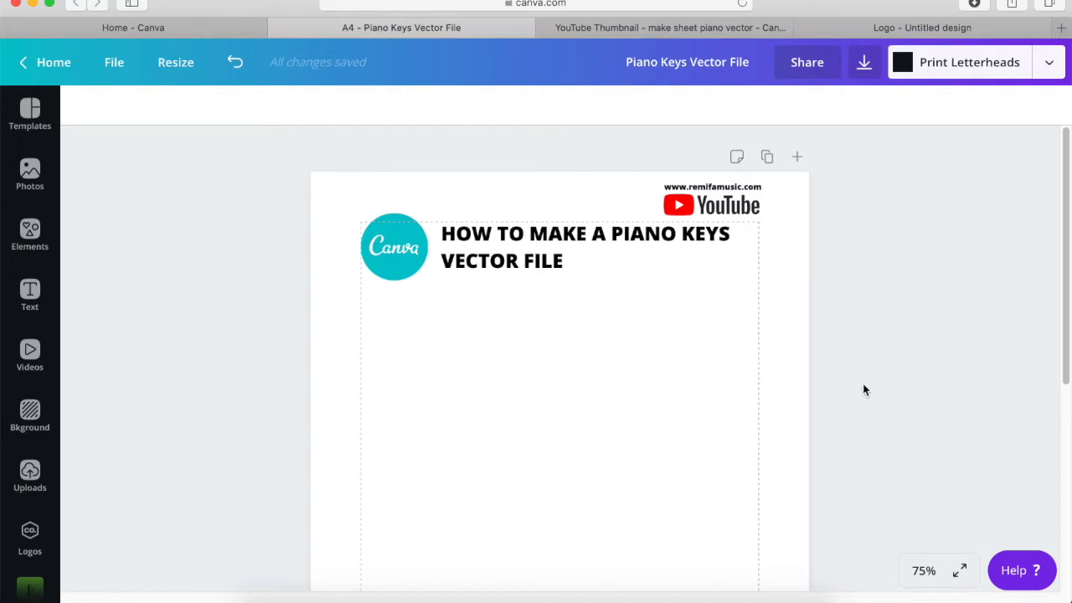
# - Add the bordered rounded square from the Shapes collection to the page
pyautogui.scroll(-1, 863, 371)
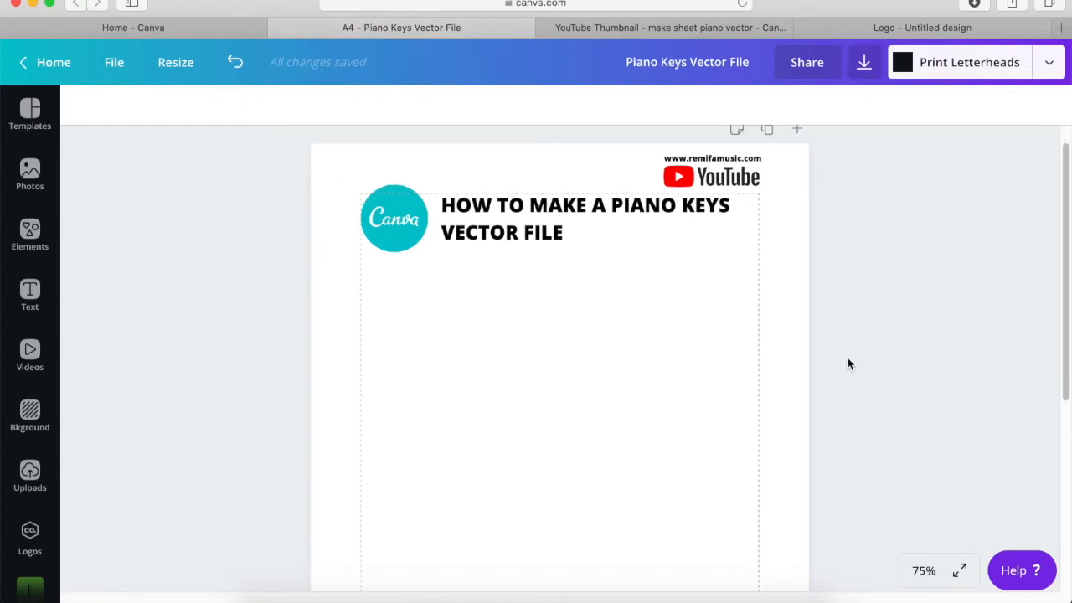
pyautogui.click(36, 236)
pyautogui.scroll(2, 252, 243)
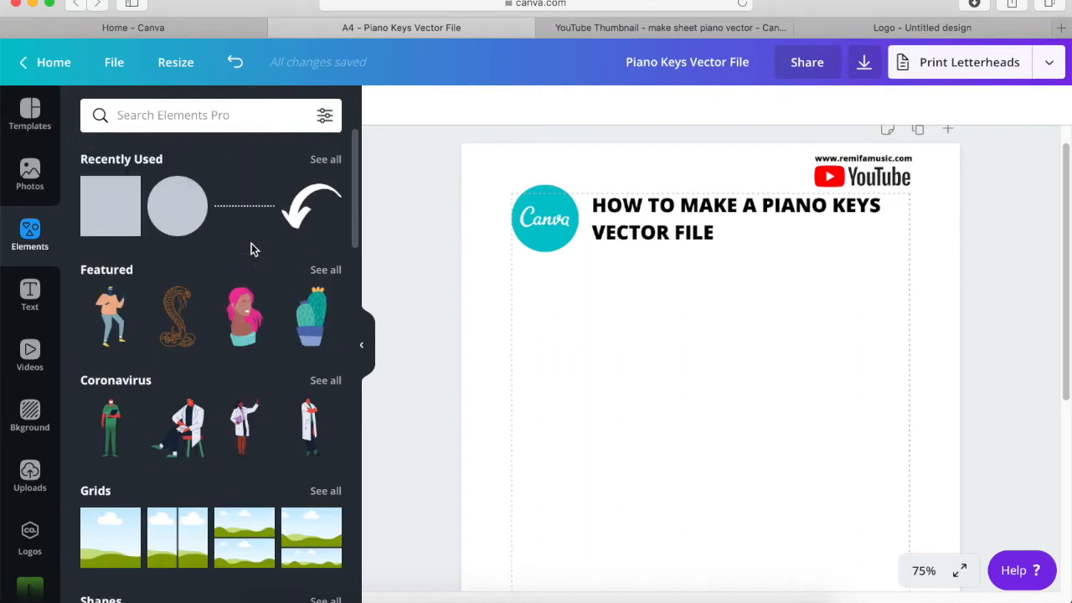
pyautogui.scroll(-4, 251, 245)
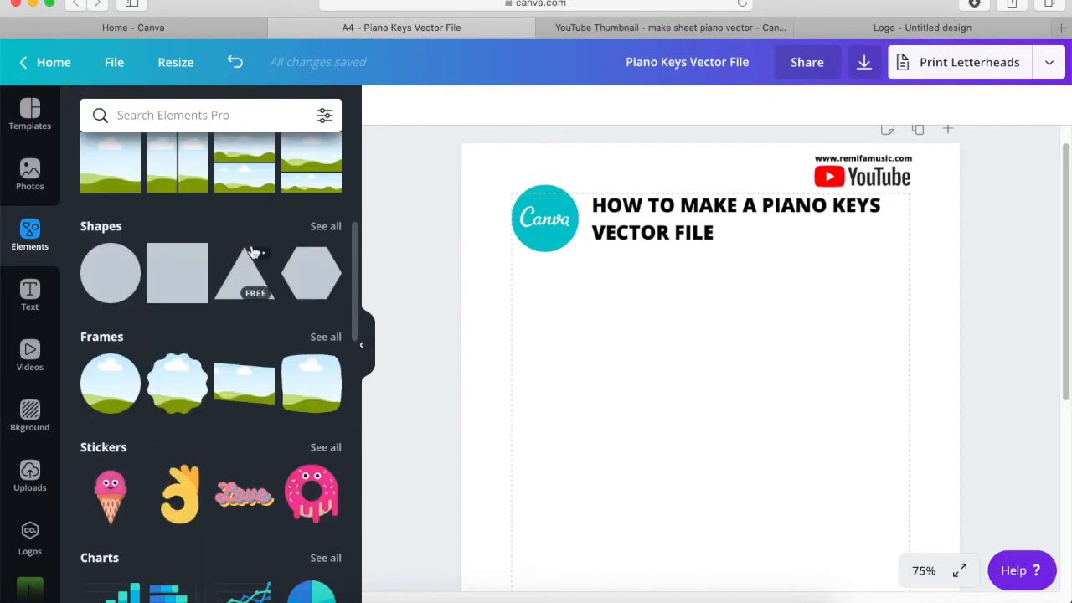
pyautogui.click(335, 228)
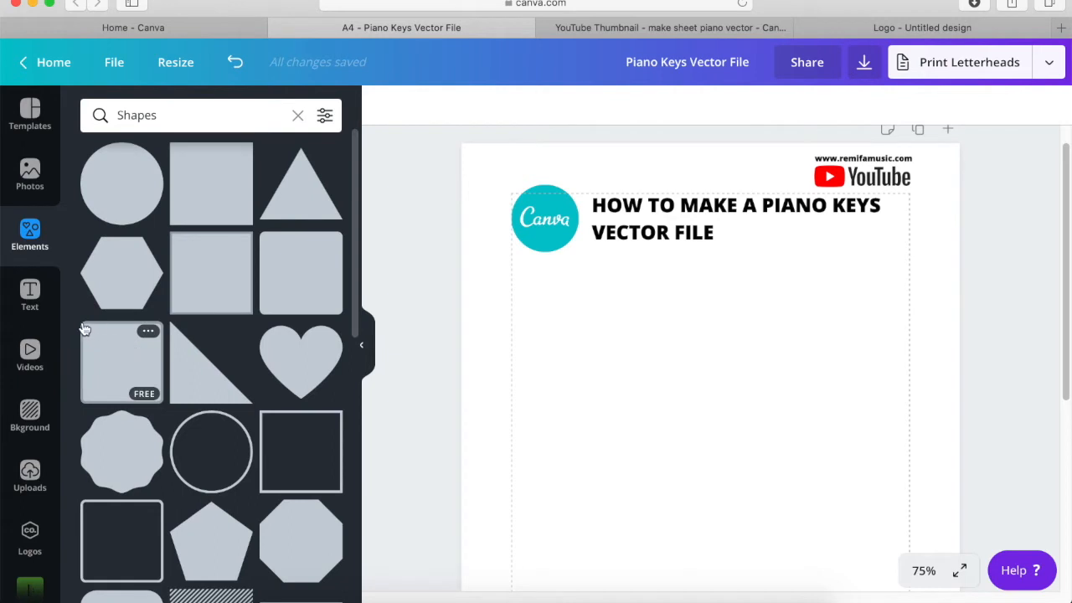
pyautogui.click(105, 345)
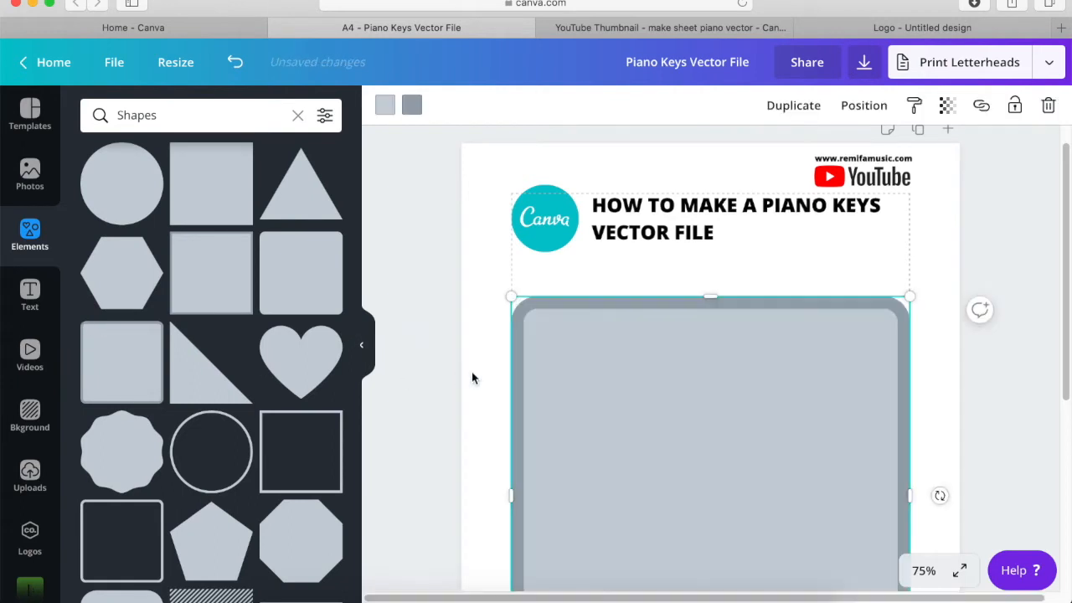
# - Resize the rounded square into a small, narrow upright key at the page's left margin
pyautogui.scroll(-5, 841, 331)
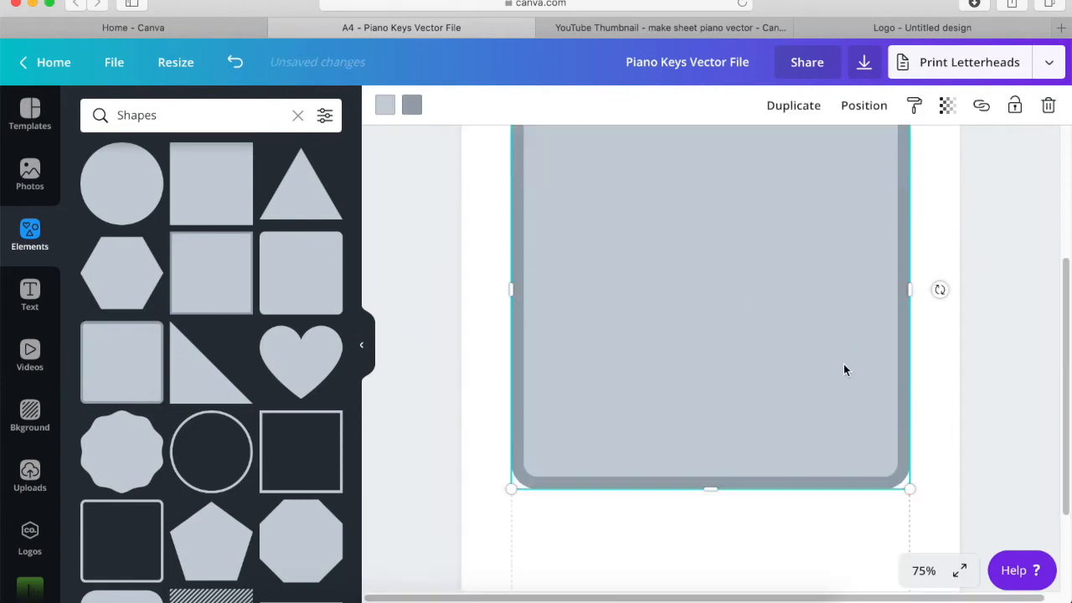
pyautogui.moveTo(910, 489); pyautogui.dragTo(543, 338)
pyautogui.scroll(4, 636, 327)
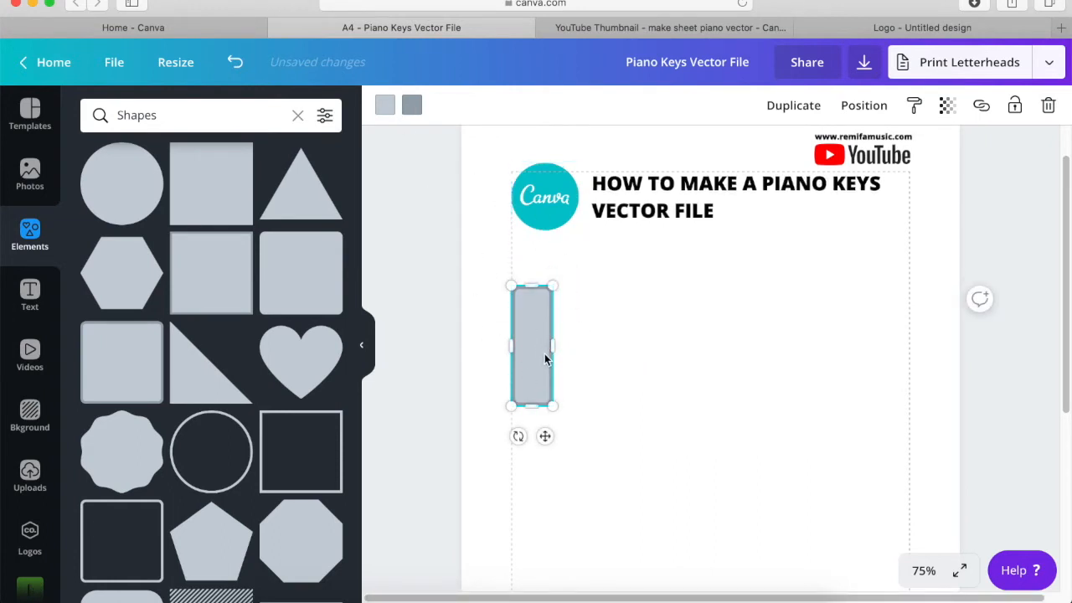
# - Recolour the key shape with a white fill and a black border
pyautogui.click(385, 105)
pyautogui.click(317, 279)
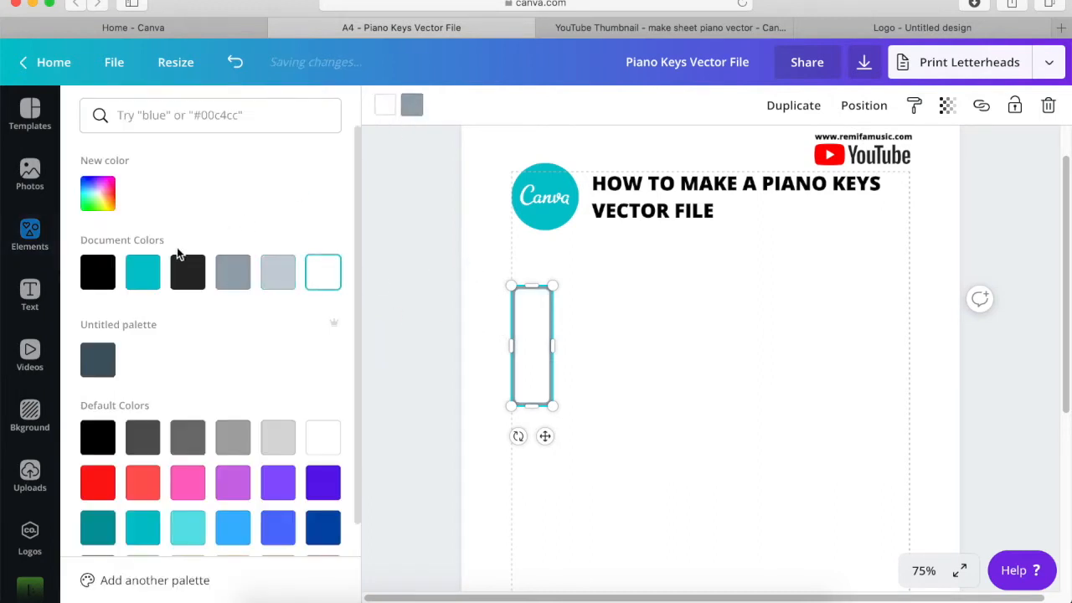
pyautogui.click(98, 275)
pyautogui.click(660, 335)
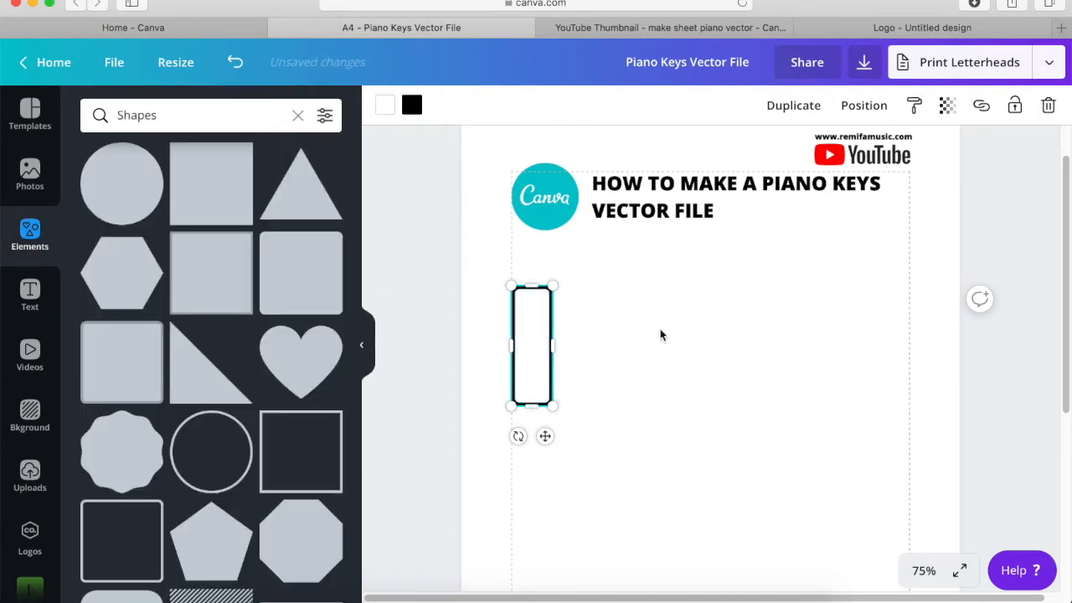
# - Move the white key further down the page, keeping it aligned with the left margin
pyautogui.click(661, 335)
pyautogui.moveTo(527, 354); pyautogui.dragTo(531, 416)
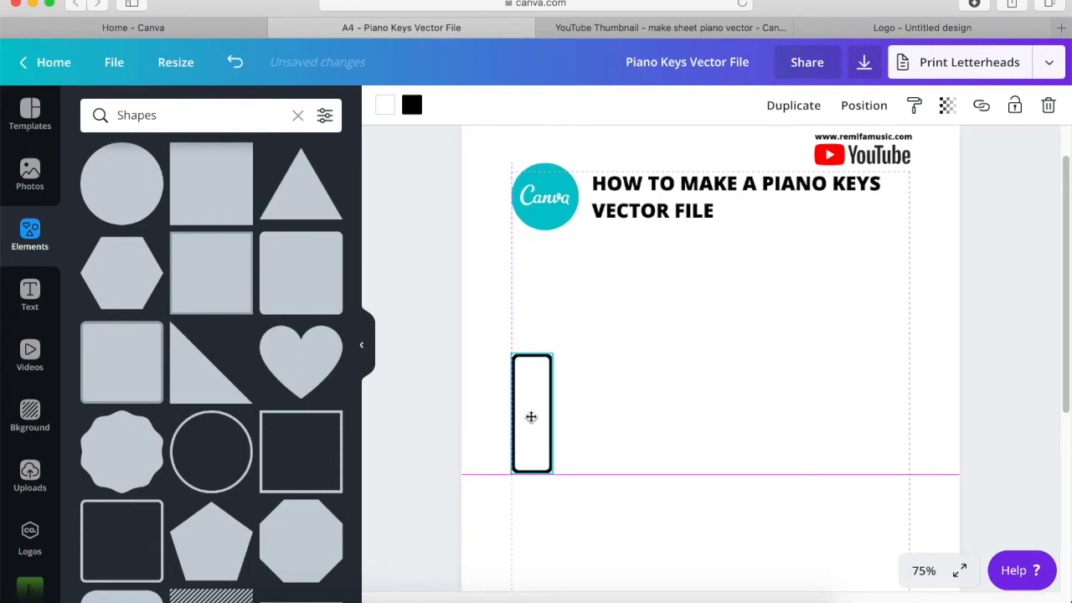
pyautogui.moveTo(531, 416); pyautogui.dragTo(532, 417)
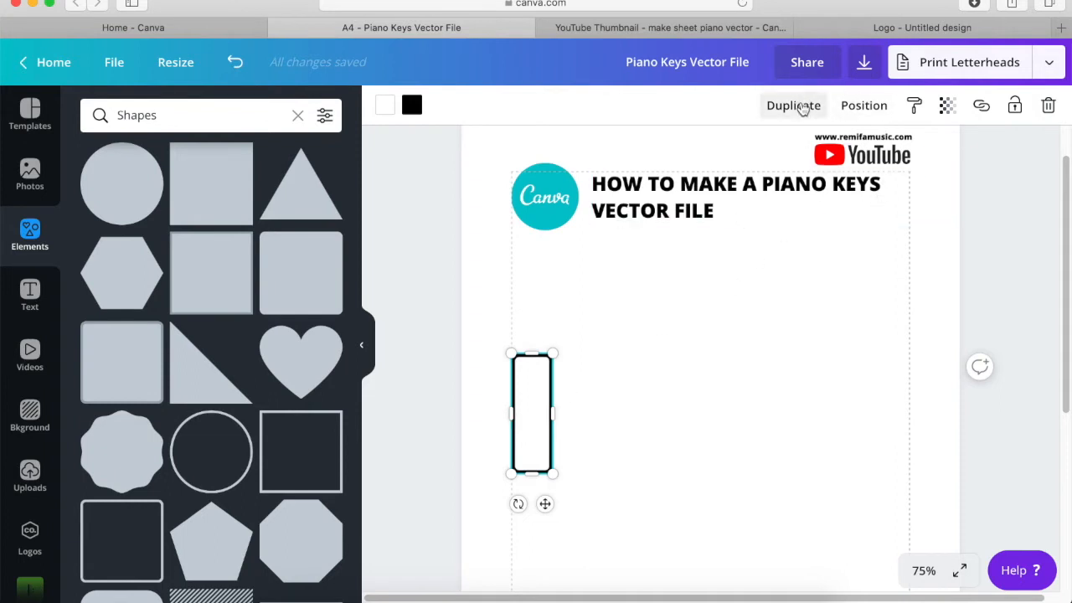
# - Duplicate the white key, align the copy directly right of the first, and nudge it slightly right to leave a thin gap
pyautogui.click(794, 106)
pyautogui.moveTo(550, 419); pyautogui.dragTo(575, 408)
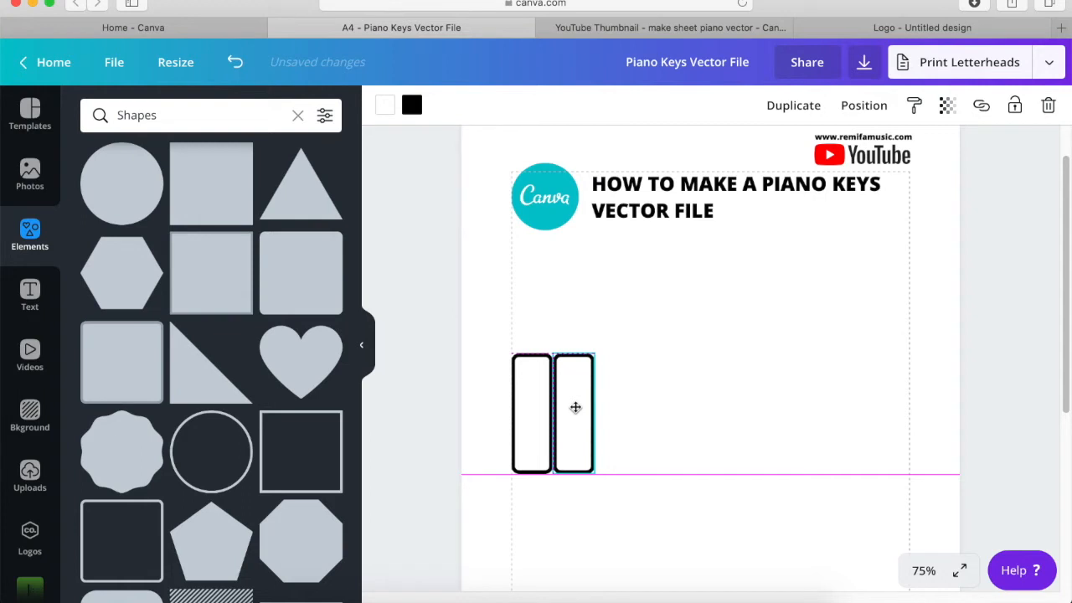
pyautogui.moveTo(576, 408); pyautogui.dragTo(576, 410)
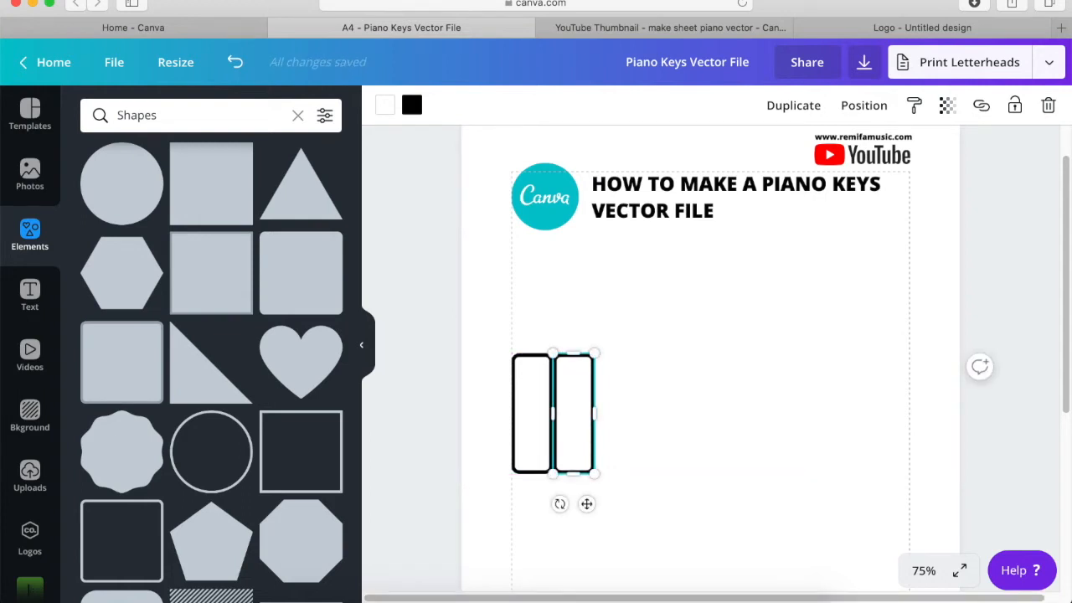
pyautogui.press('Right')
pyautogui.press('Right')
# - Duplicate both white keys together and place the copies to their right, making a row of four
pyautogui.click(710, 346)
pyautogui.moveTo(711, 346); pyautogui.dragTo(457, 496)
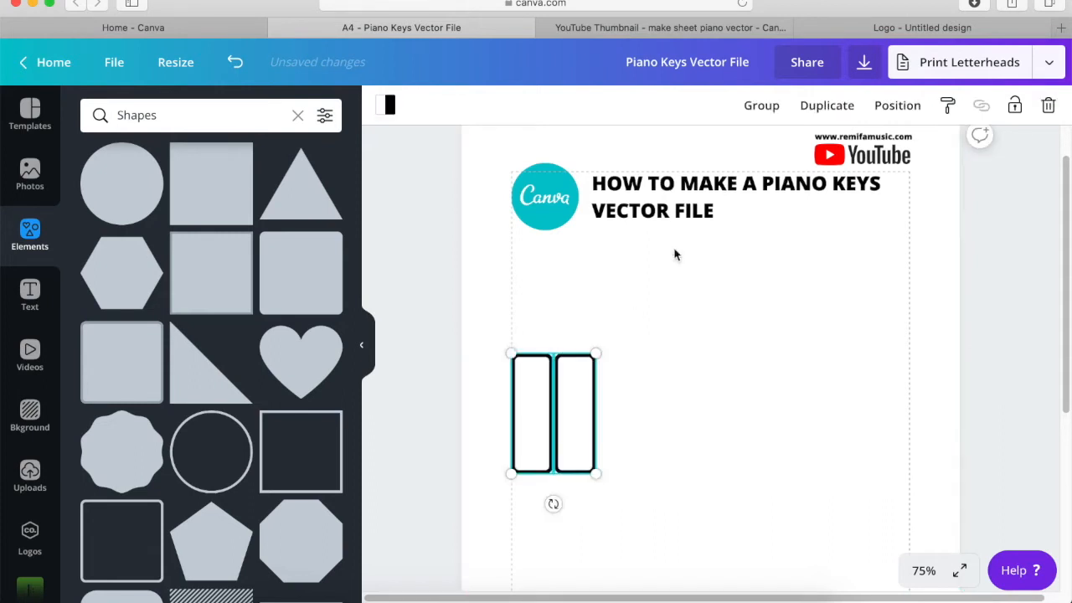
pyautogui.click(827, 107)
pyautogui.moveTo(544, 455); pyautogui.dragTo(615, 444)
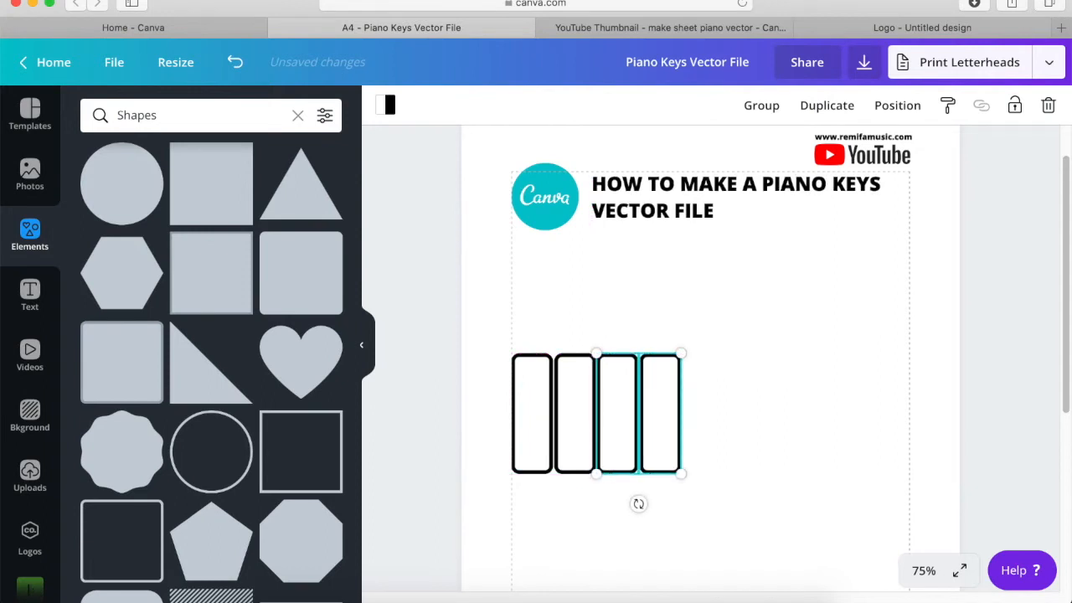
# - Duplicate the last three white keys and place the copies at the right end, making a row of seven
pyautogui.click(755, 341)
pyautogui.moveTo(749, 330); pyautogui.dragTo(579, 492)
pyautogui.click(829, 108)
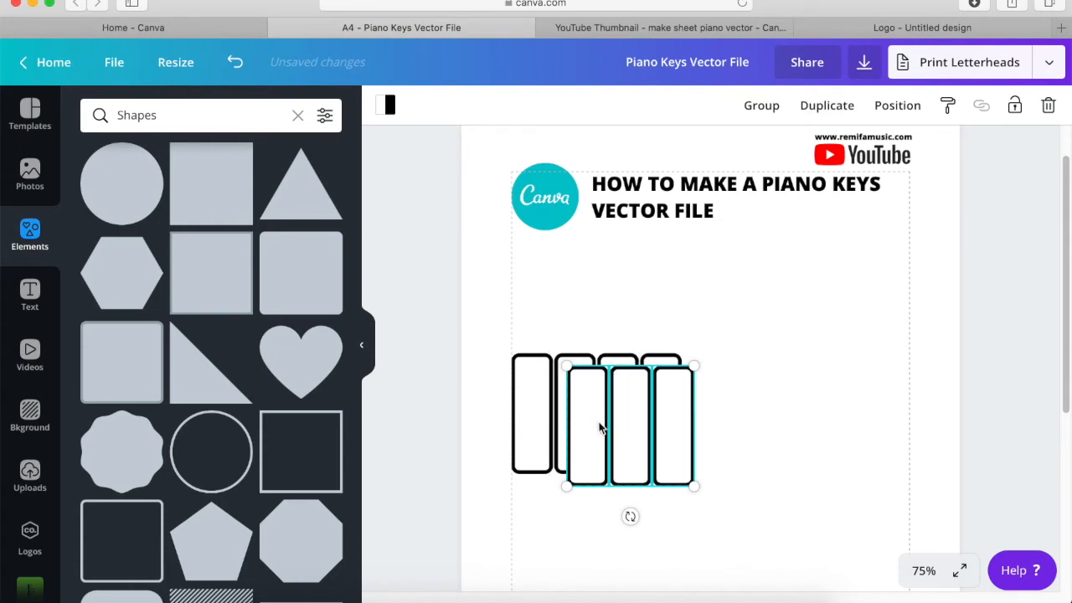
pyautogui.moveTo(651, 411); pyautogui.dragTo(711, 416)
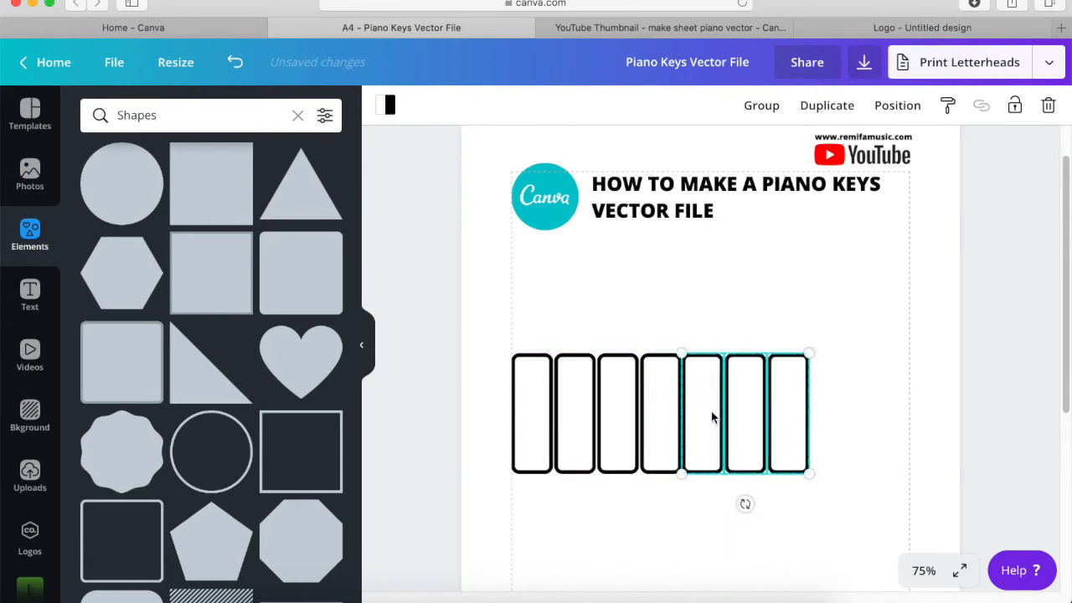
pyautogui.click(835, 246)
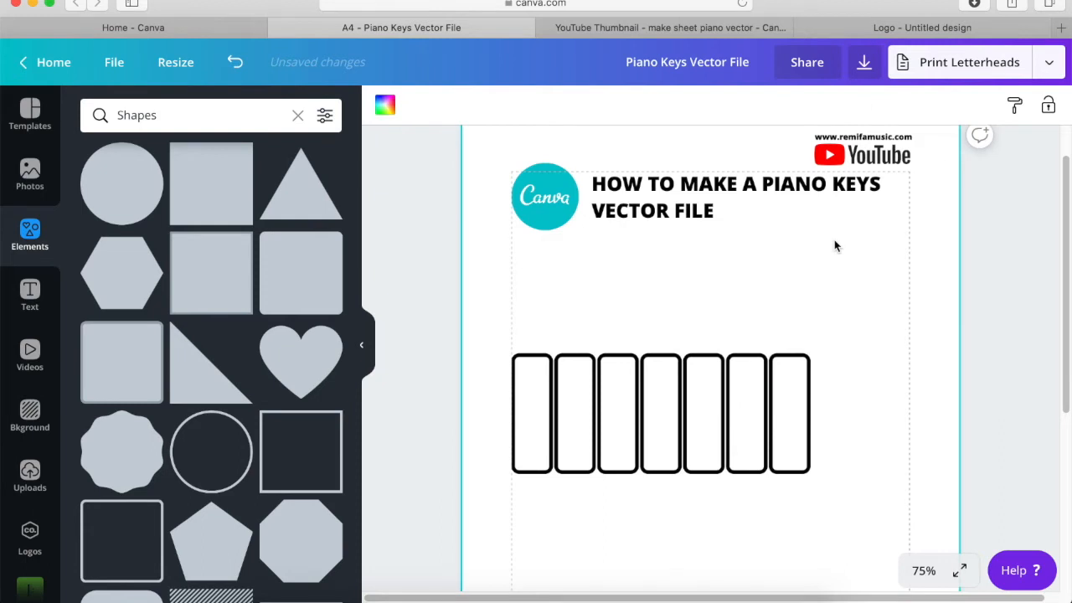
# - Duplicate the first white key, shrink the copy, and centre it over the gap between the first two keys, slightly above their tops
pyautogui.click(534, 426)
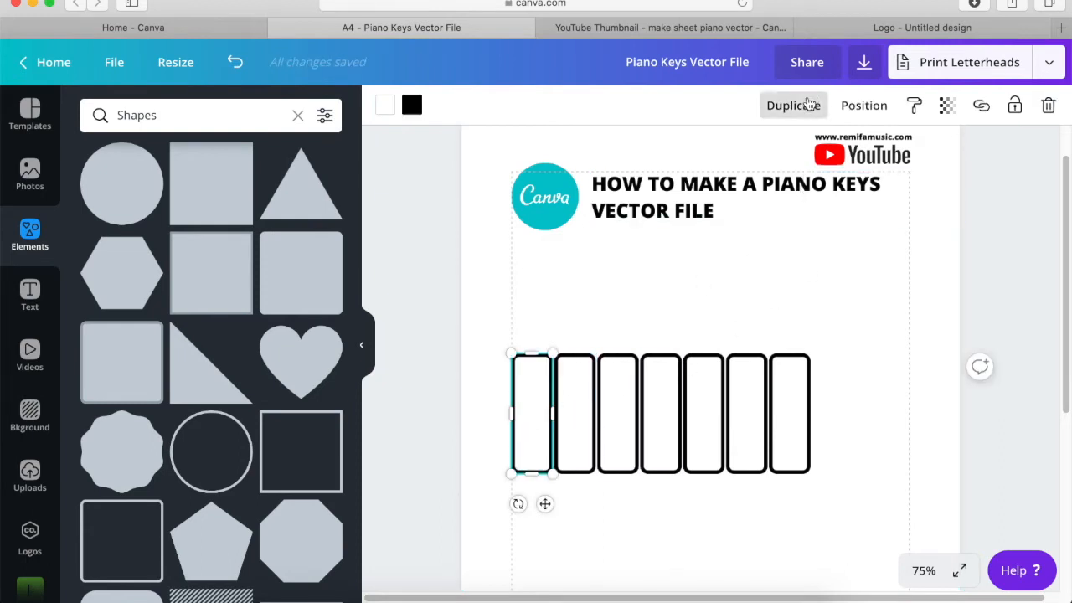
pyautogui.click(812, 104)
pyautogui.moveTo(552, 421); pyautogui.dragTo(559, 403)
pyautogui.moveTo(577, 467); pyautogui.dragTo(558, 408)
pyautogui.click(615, 272)
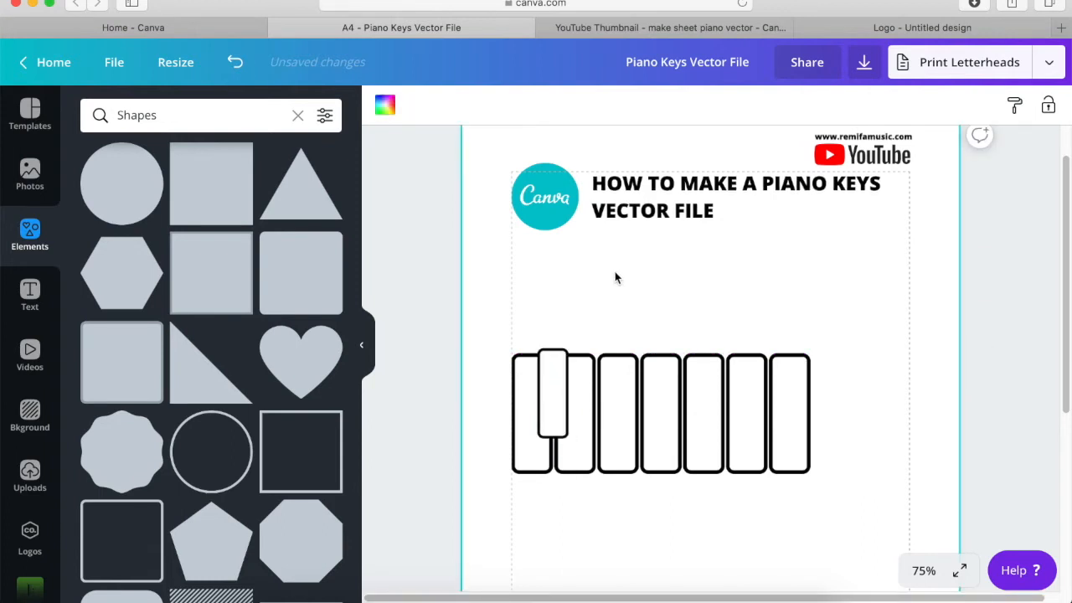
pyautogui.click(548, 411)
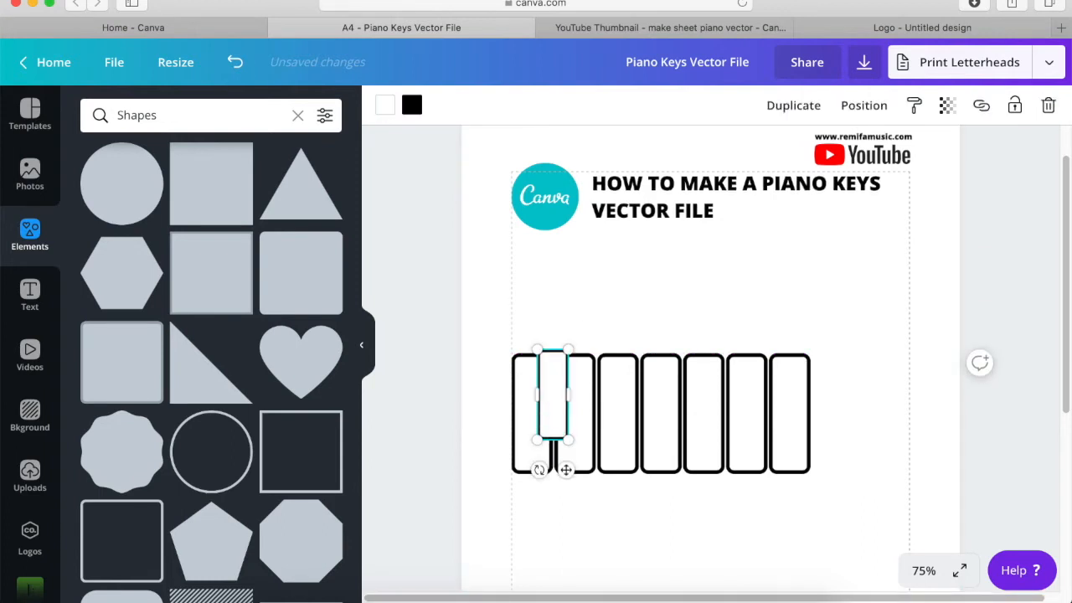
pyautogui.click(682, 293)
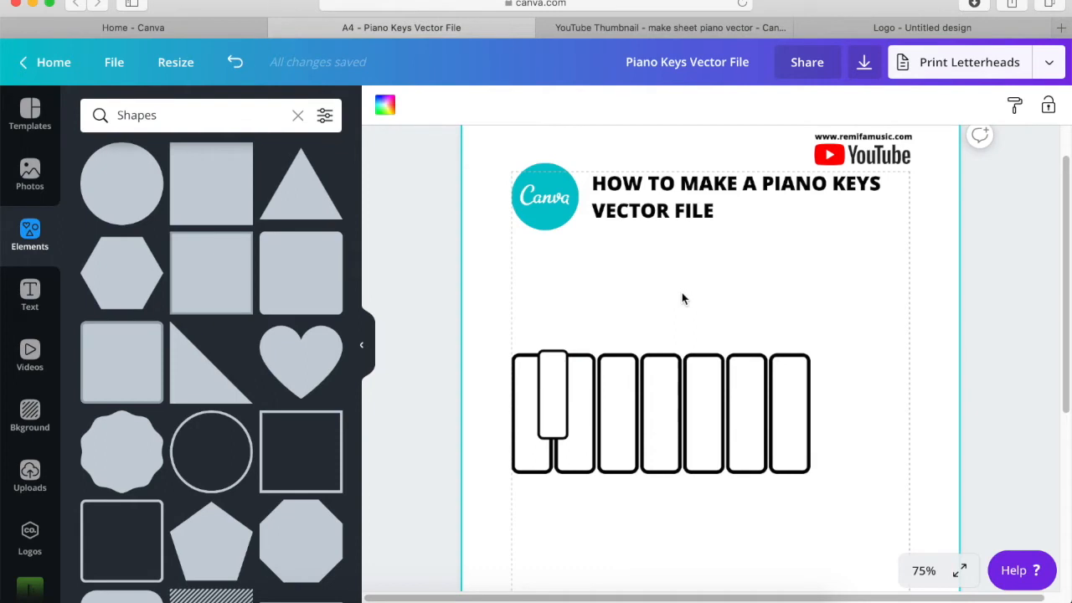
# - Fill the small overlapping key with black
pyautogui.click(563, 408)
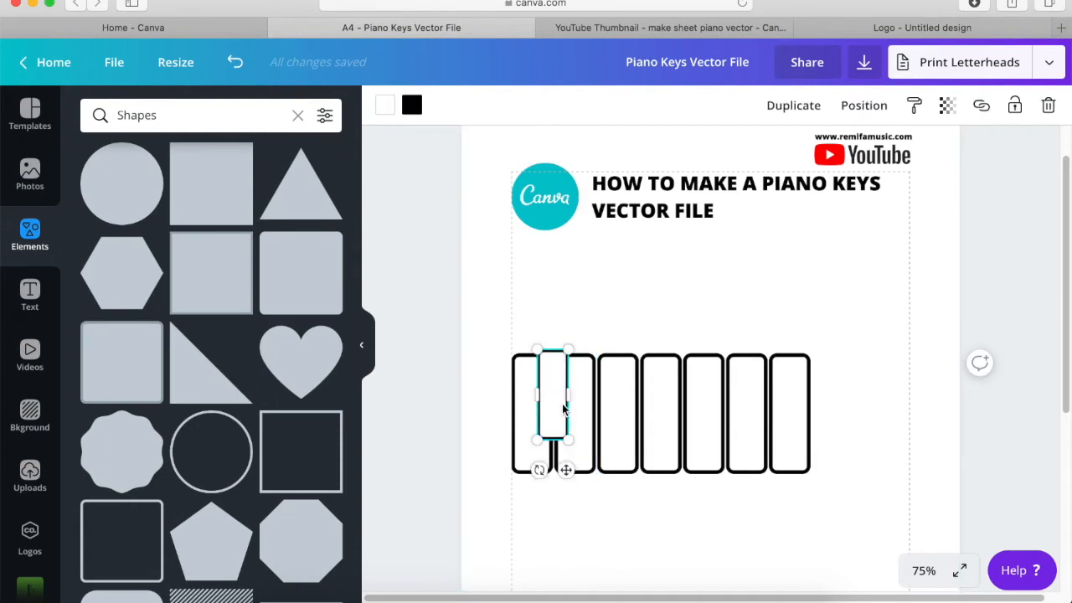
pyautogui.click(386, 107)
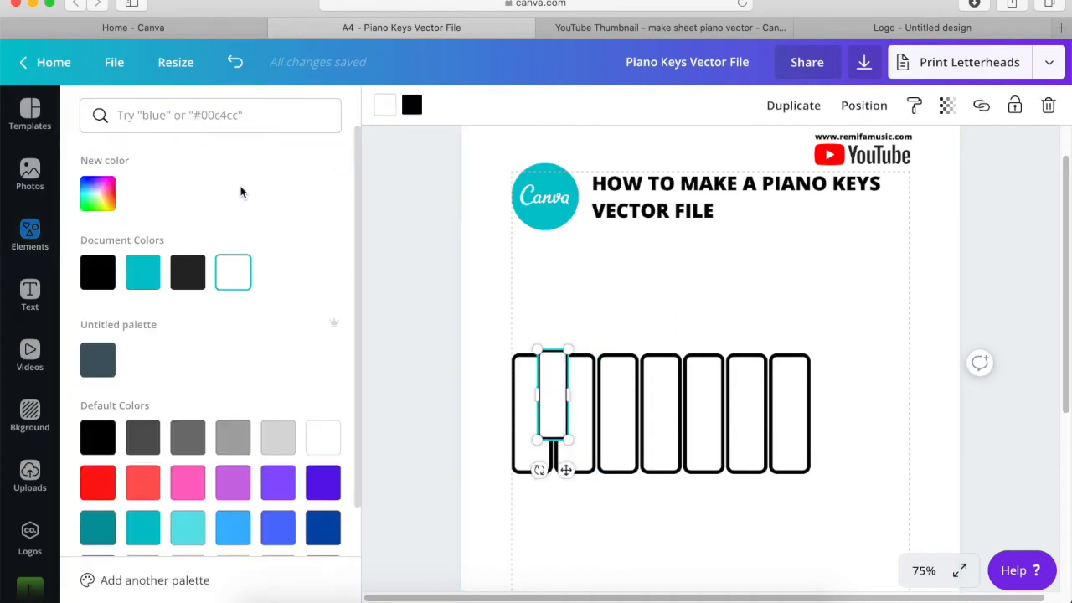
pyautogui.click(98, 272)
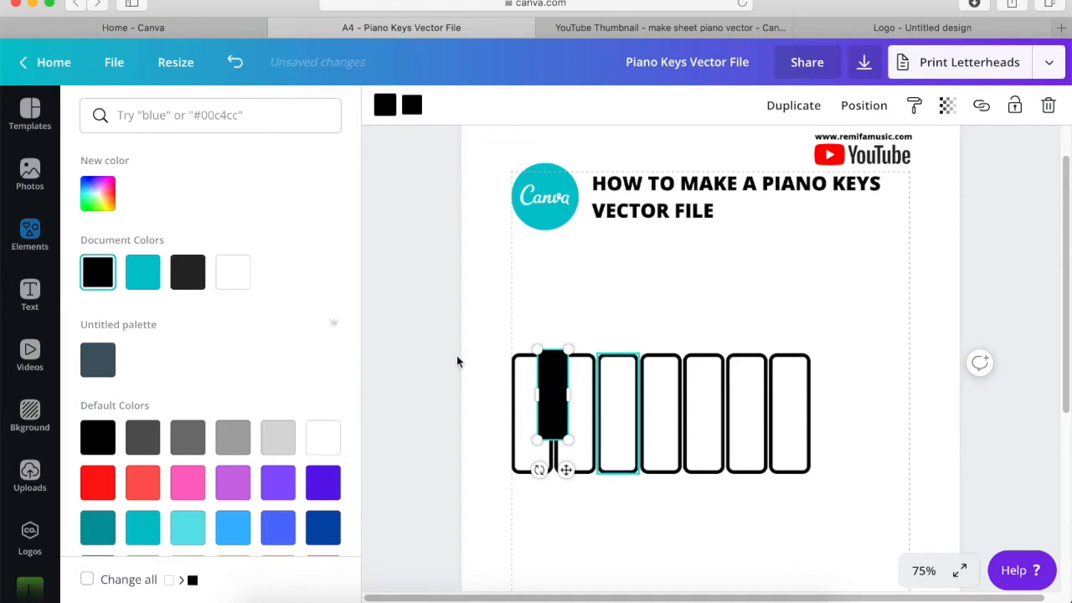
pyautogui.click(575, 292)
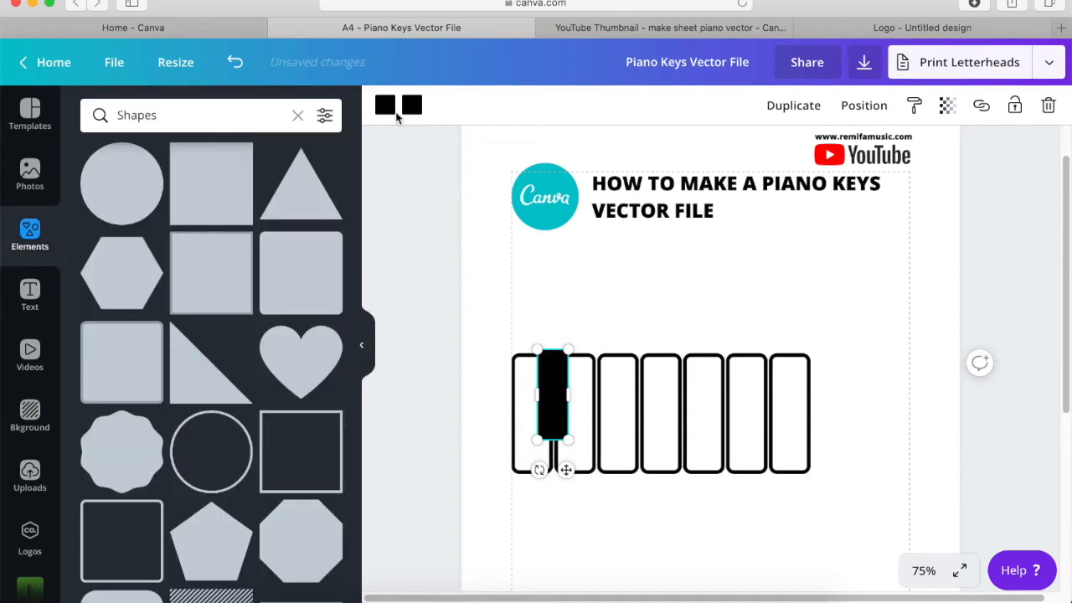
pyautogui.click(637, 311)
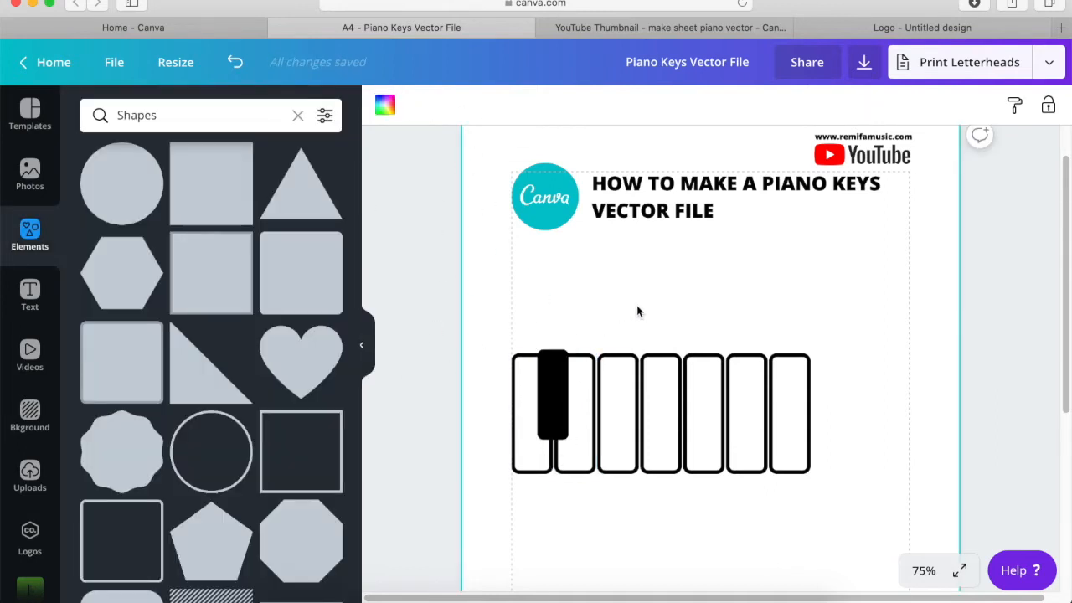
# - Duplicate the black key and place the copy over the gap between the second and third white keys
pyautogui.click(545, 404)
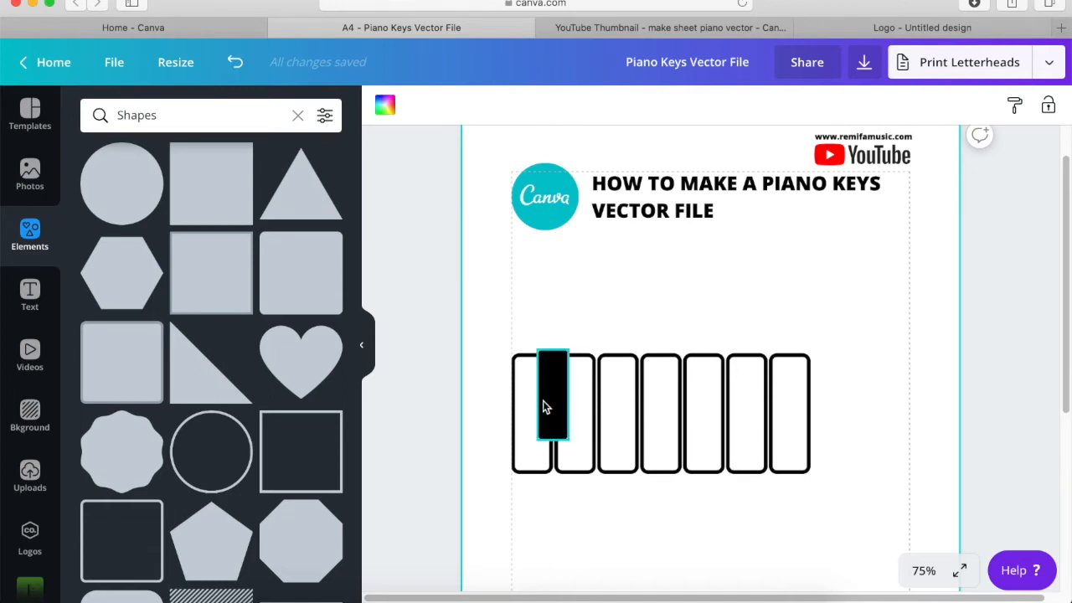
pyautogui.click(796, 105)
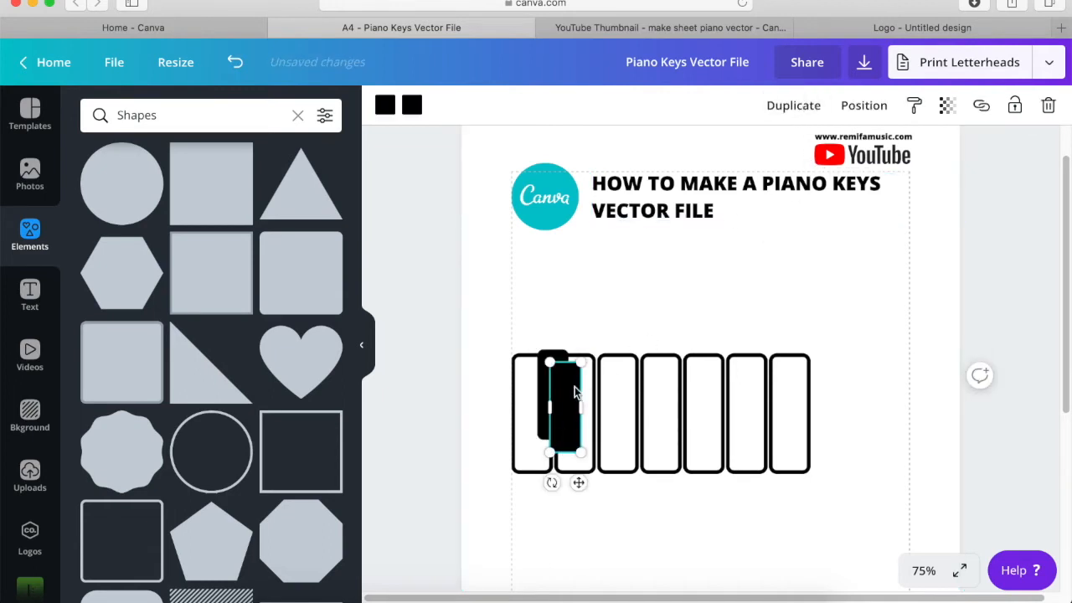
pyautogui.moveTo(593, 381); pyautogui.dragTo(600, 379)
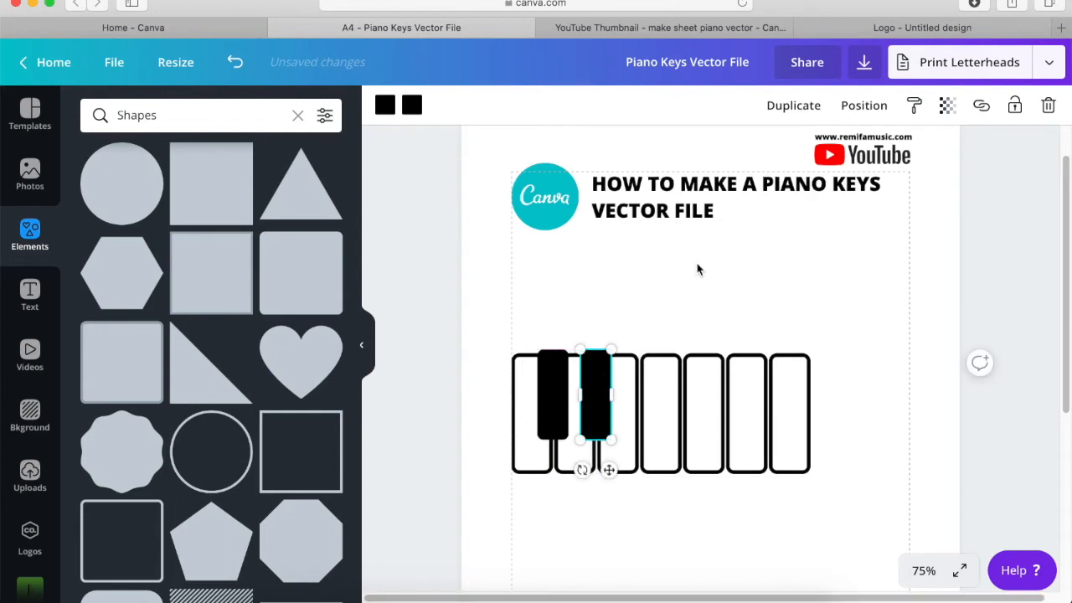
# - Add three more black key duplicates over the gaps between the fourth and fifth, fifth and sixth, and sixth and seventh white keys
pyautogui.click(794, 106)
pyautogui.moveTo(606, 407); pyautogui.dragTo(770, 383)
pyautogui.click(809, 107)
pyautogui.click(796, 107)
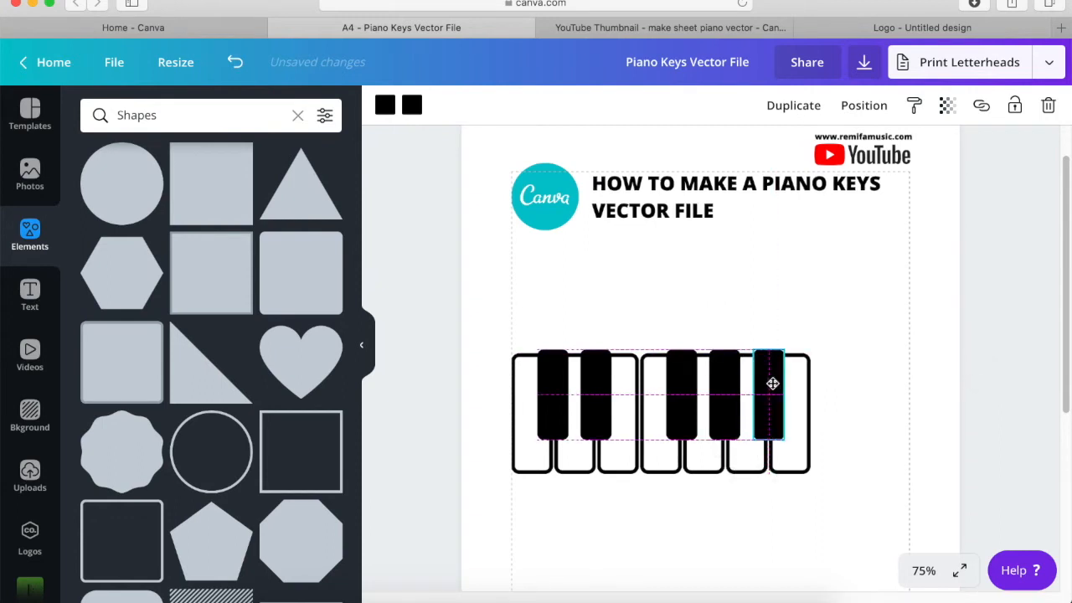
pyautogui.click(845, 311)
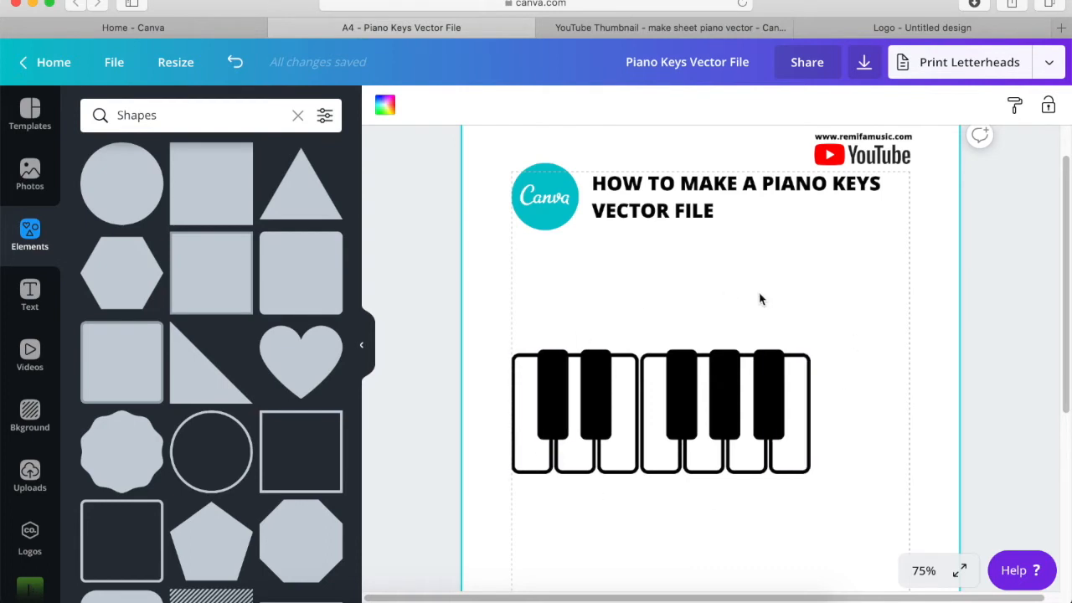
# - Scale the whole seven-key octave down, then place a duplicate directly to its right, leaving a thin gap
pyautogui.moveTo(863, 295); pyautogui.dragTo(488, 517)
pyautogui.moveTo(812, 479); pyautogui.dragTo(727, 428)
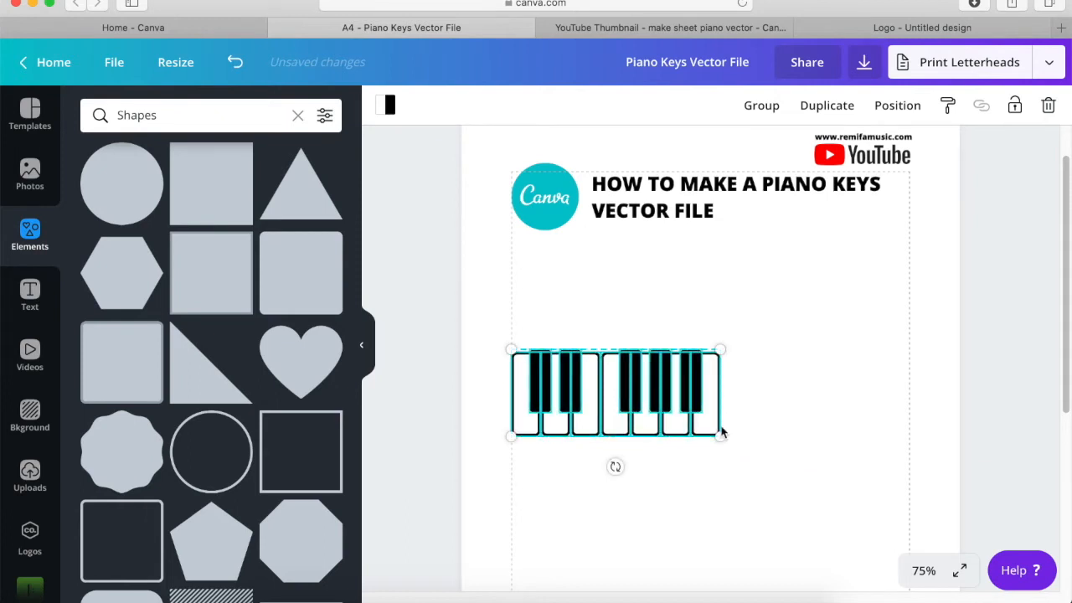
pyautogui.click(824, 105)
pyautogui.moveTo(624, 398); pyautogui.dragTo(782, 385)
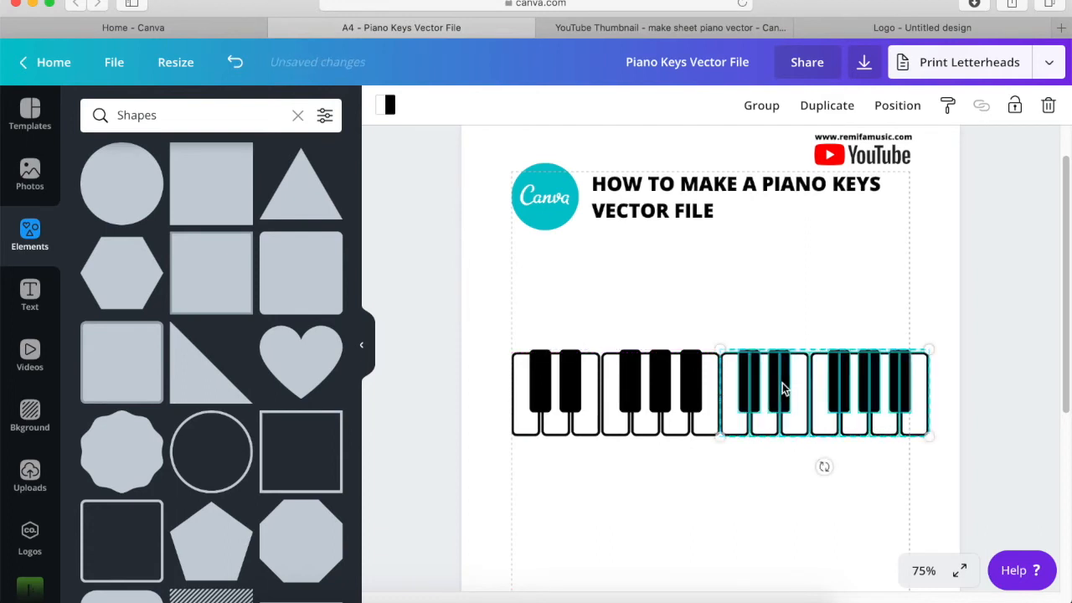
pyautogui.press('Right')
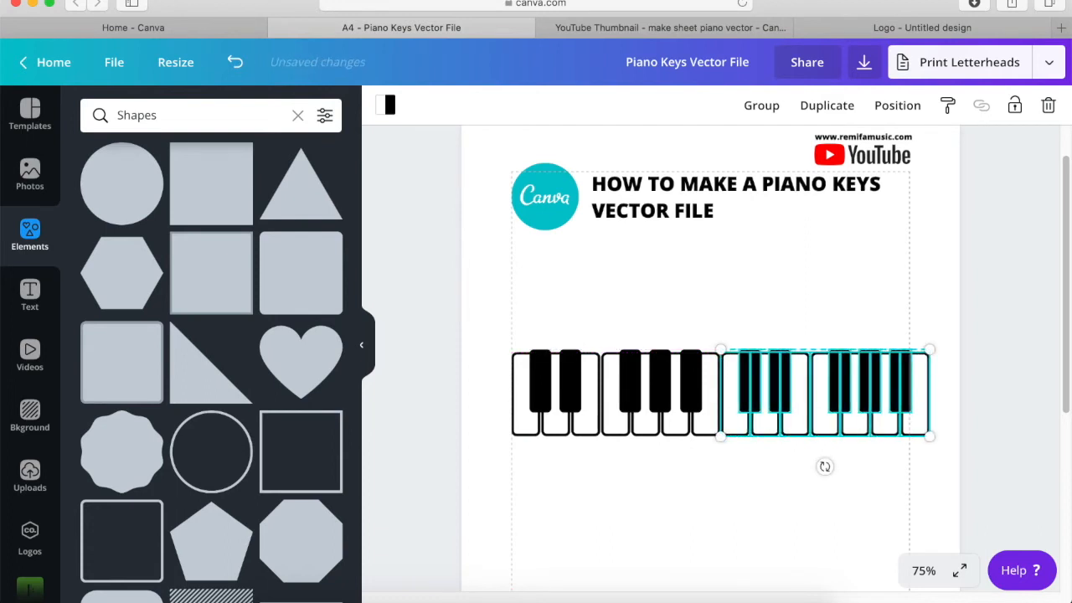
# - Fill the first, third and fifth white keys of the first octave with red
pyautogui.click(964, 307)
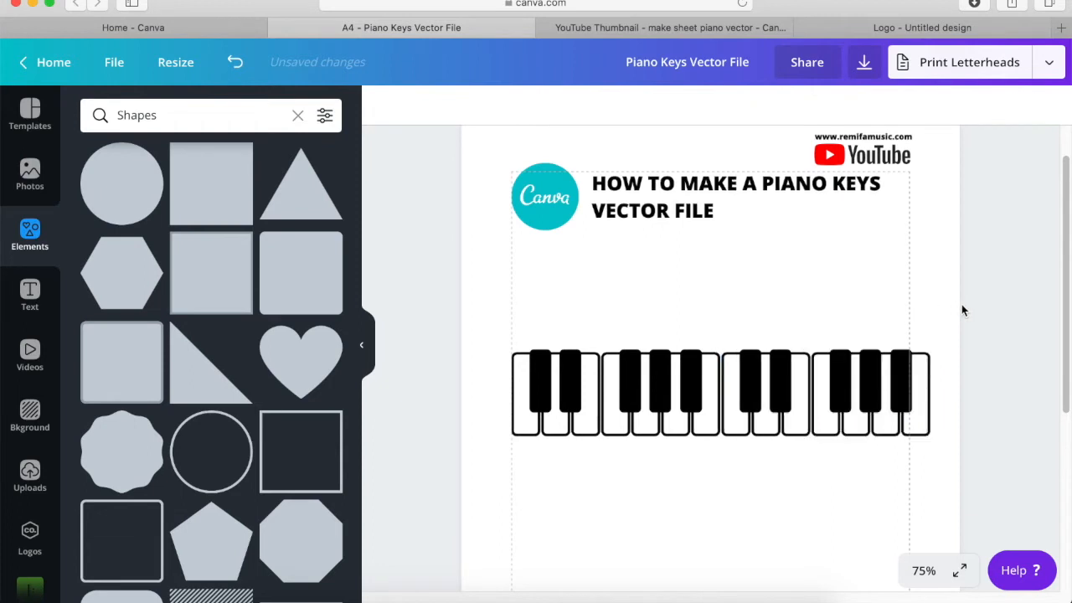
pyautogui.click(532, 418)
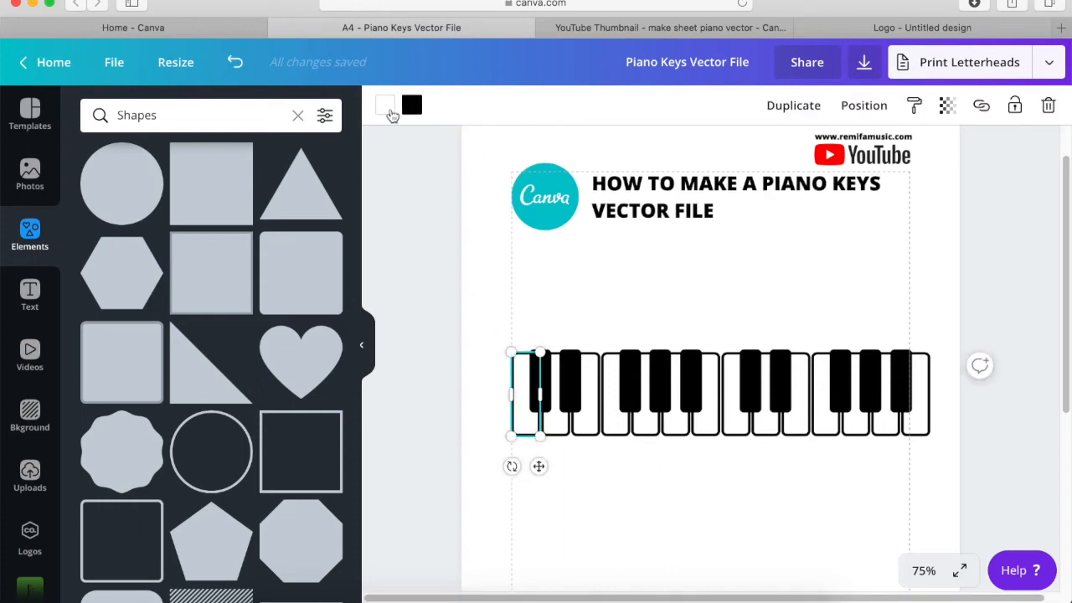
pyautogui.click(387, 105)
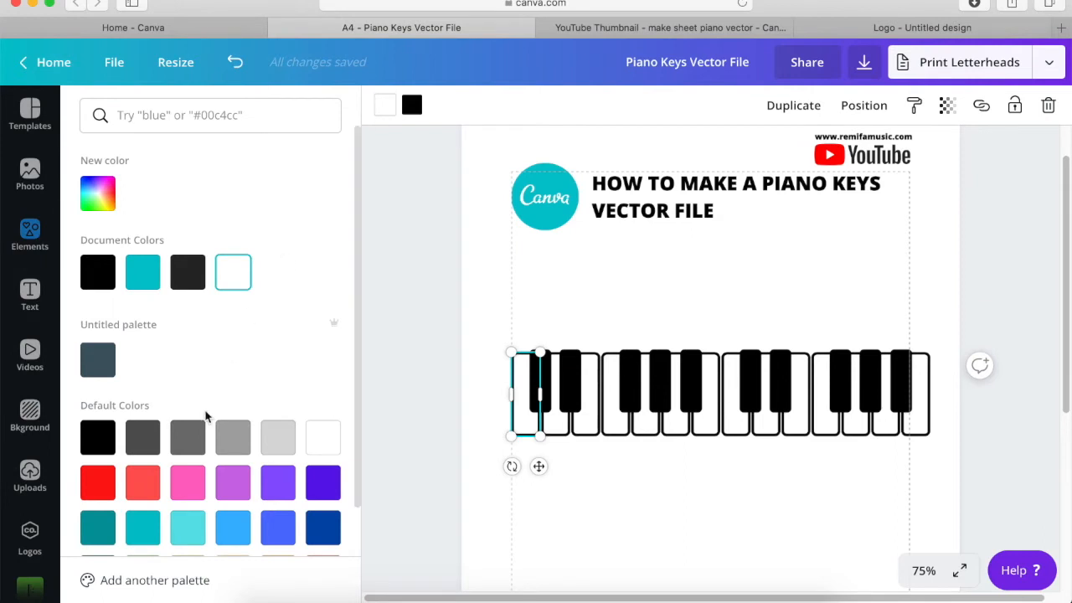
pyautogui.click(98, 482)
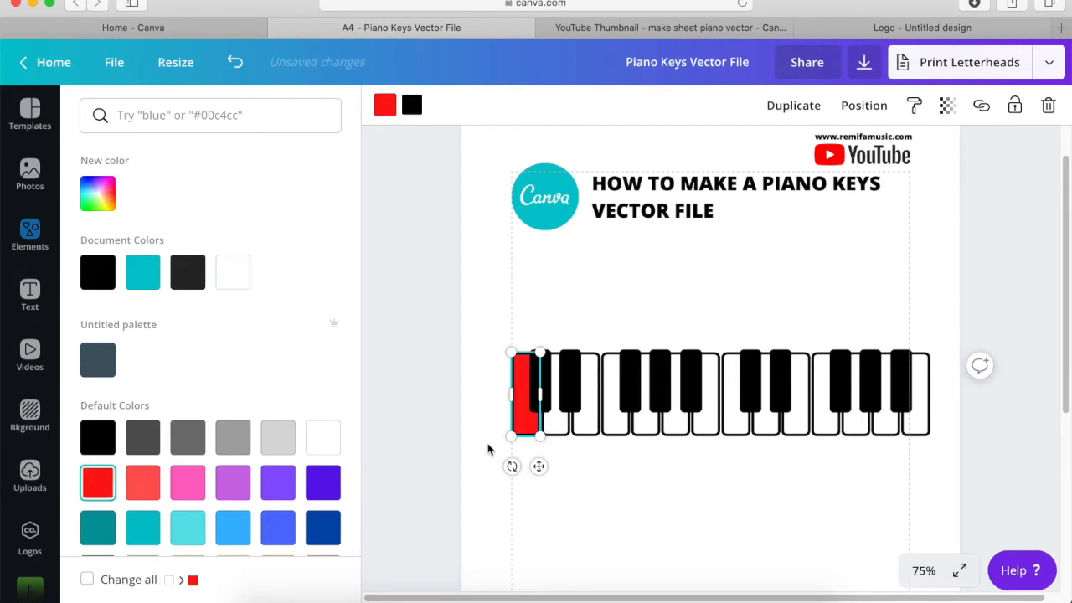
pyautogui.click(586, 423)
pyautogui.click(98, 483)
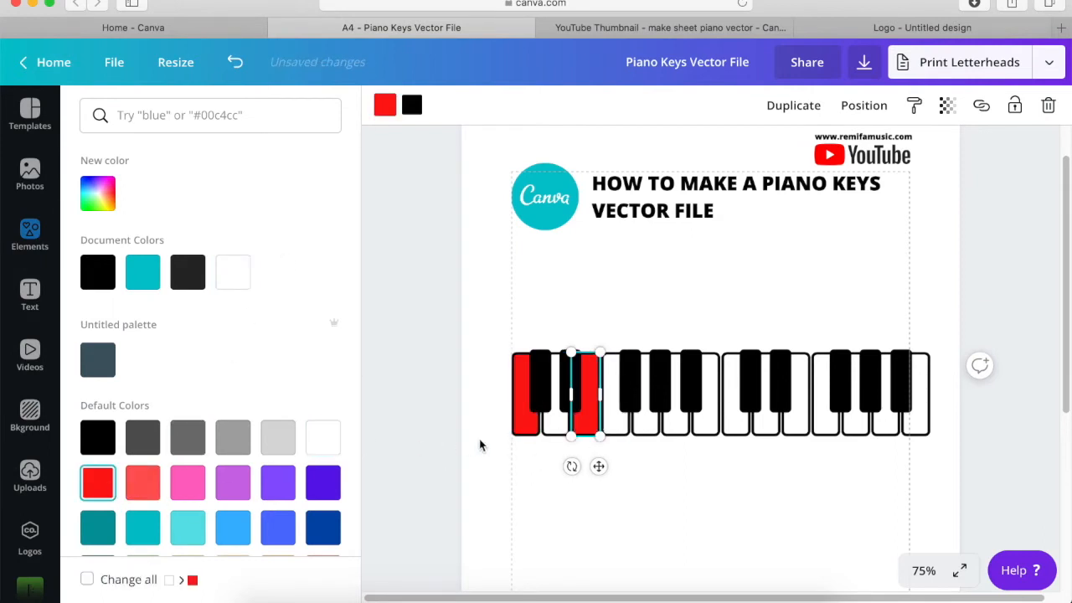
pyautogui.click(644, 423)
pyautogui.click(109, 483)
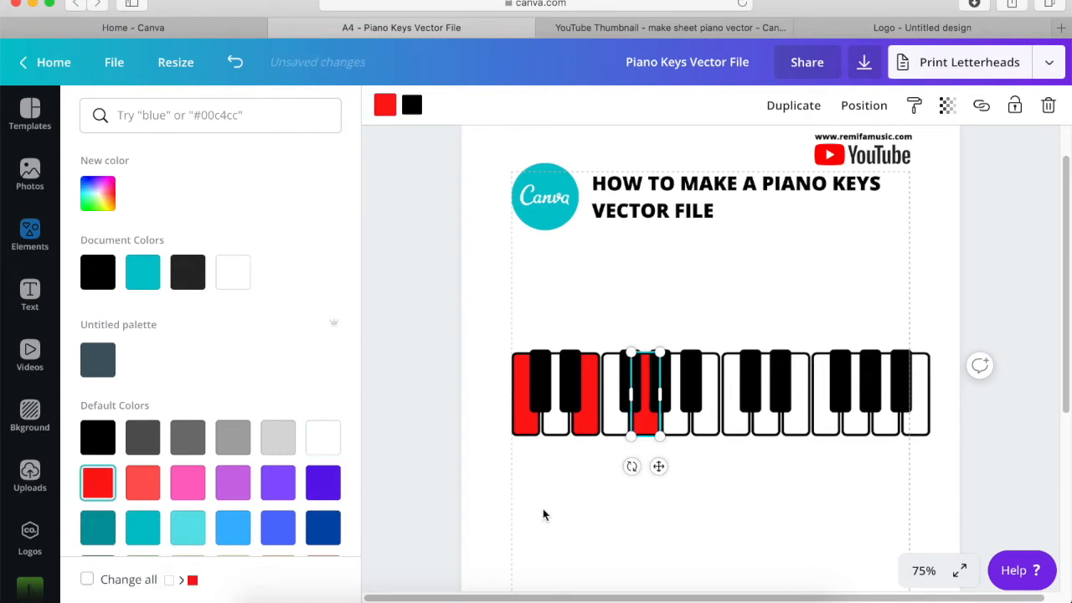
pyautogui.click(589, 513)
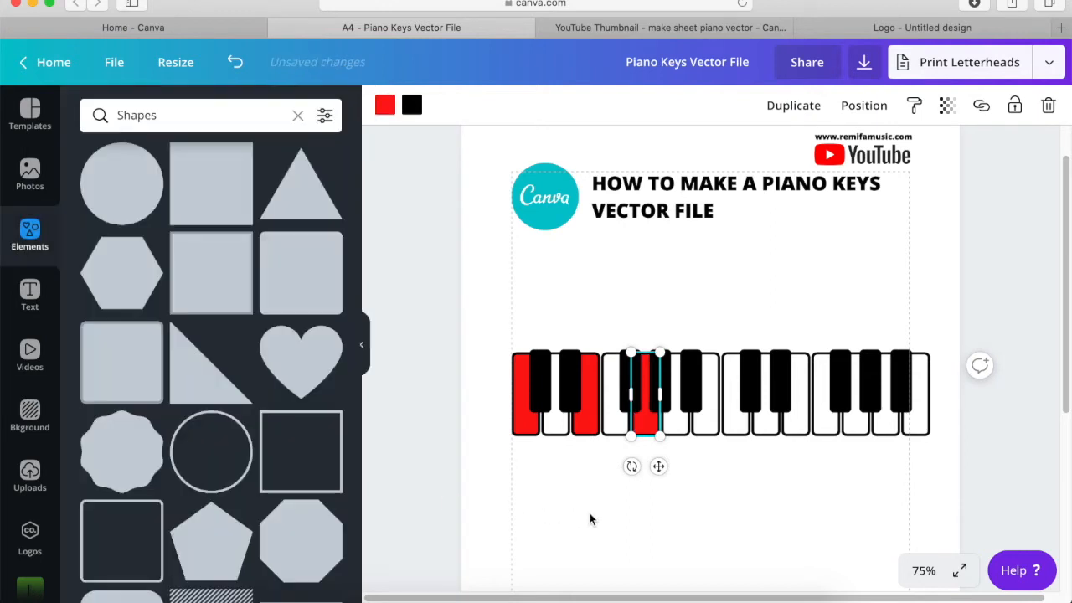
pyautogui.click(659, 530)
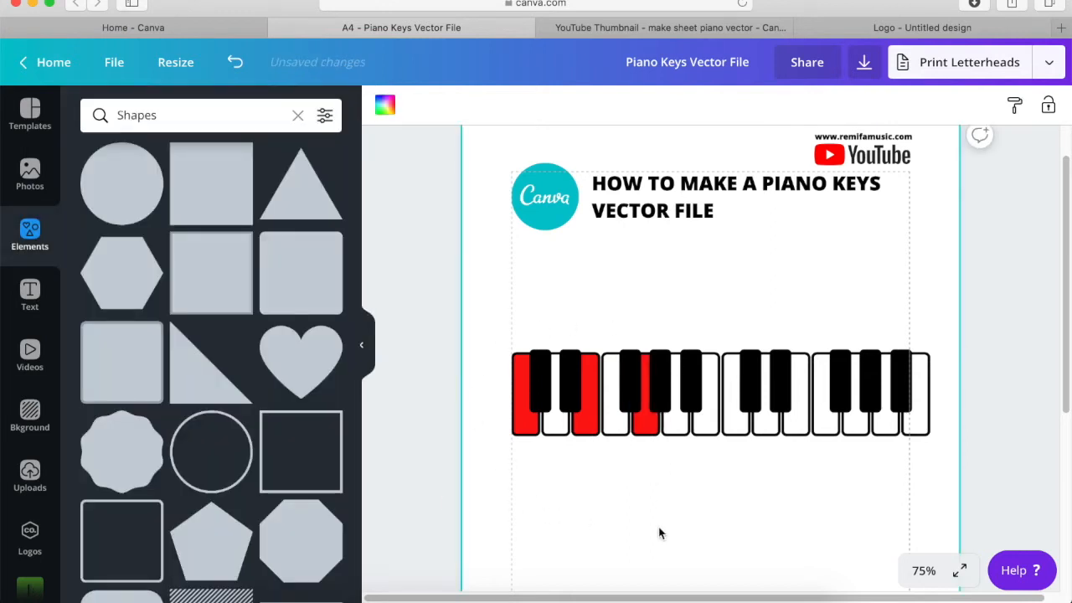
# - Recolour the three red keys of the first octave white
pyautogui.click(525, 432)
pyautogui.click(385, 104)
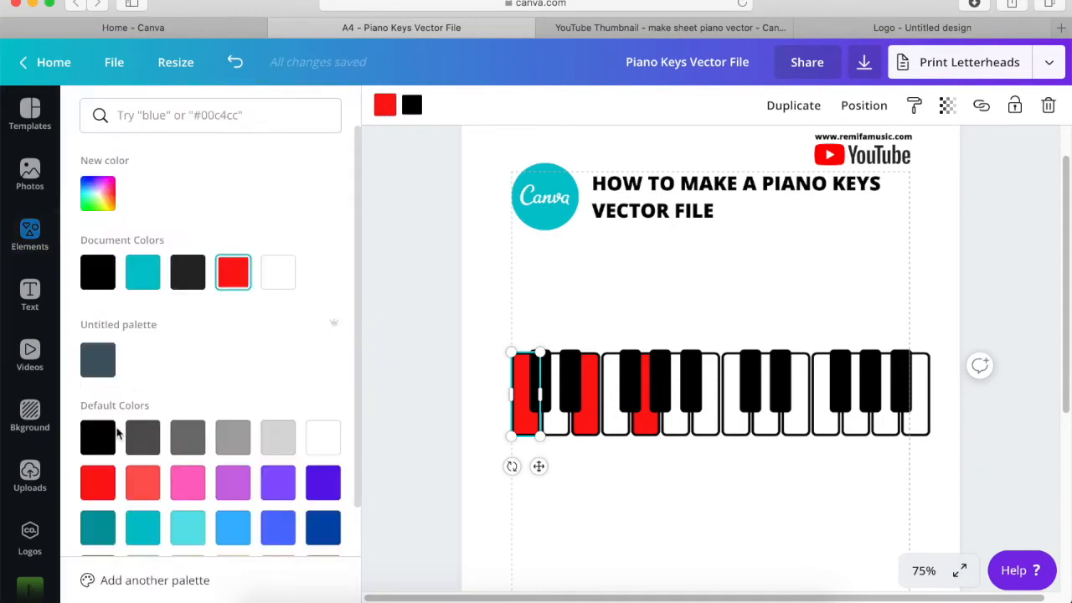
pyautogui.click(323, 436)
pyautogui.click(591, 429)
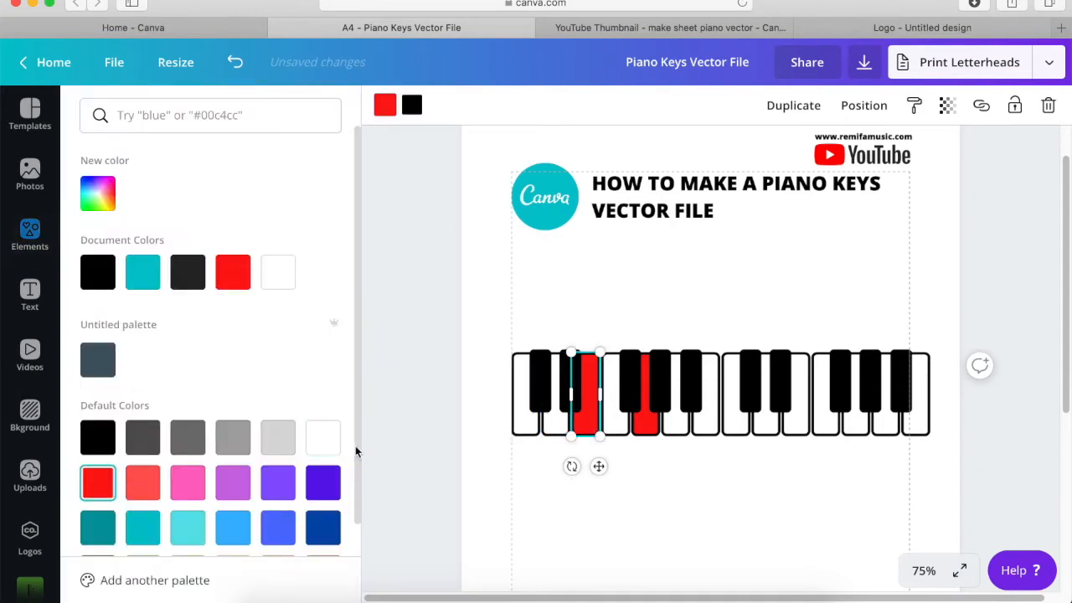
pyautogui.click(322, 436)
pyautogui.click(642, 427)
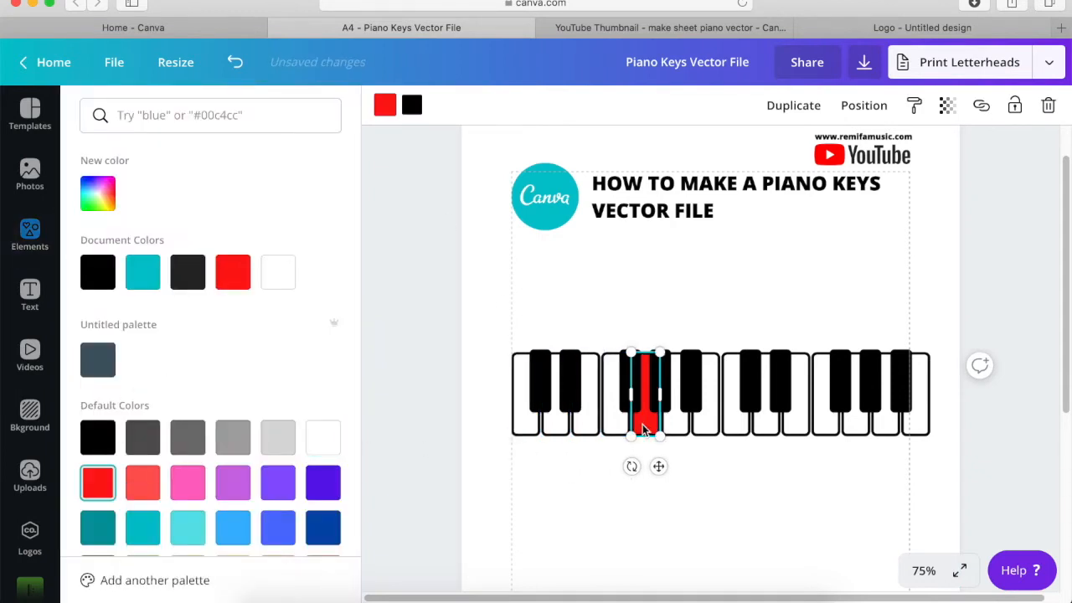
pyautogui.click(325, 436)
pyautogui.click(699, 522)
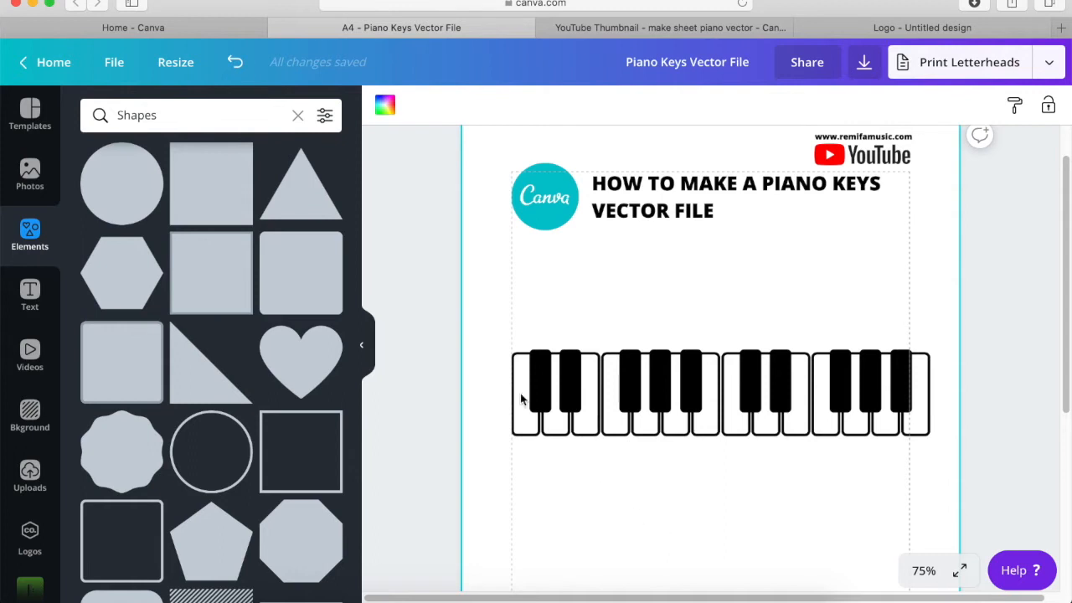
# - Copy the first octave into a new Logo design and enlarge it to nearly the full page width
pyautogui.moveTo(483, 327); pyautogui.dragTo(711, 463)
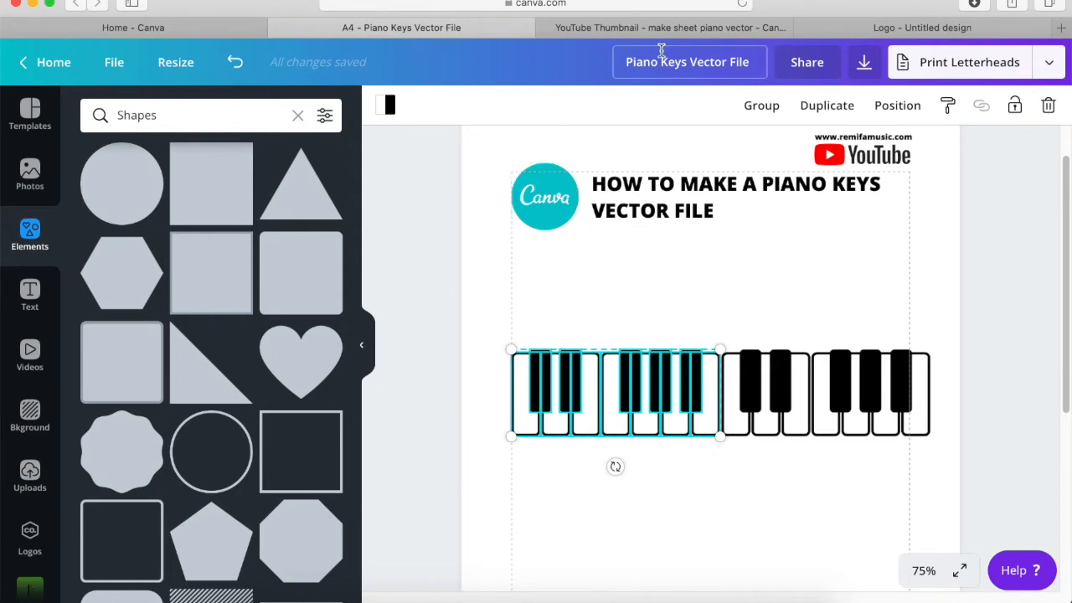
pyautogui.click(203, 28)
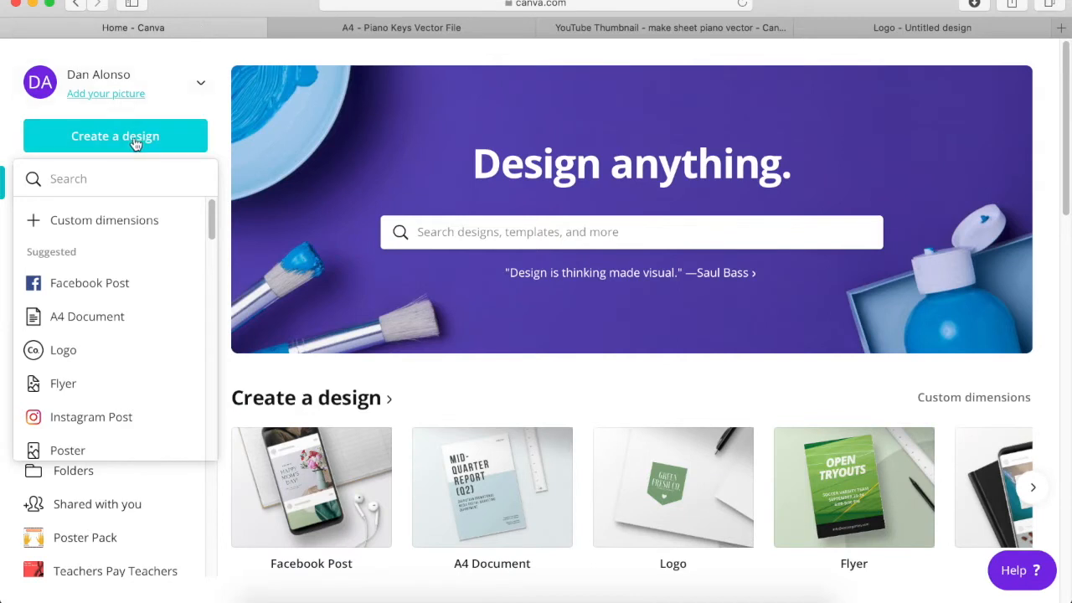
pyautogui.click(75, 352)
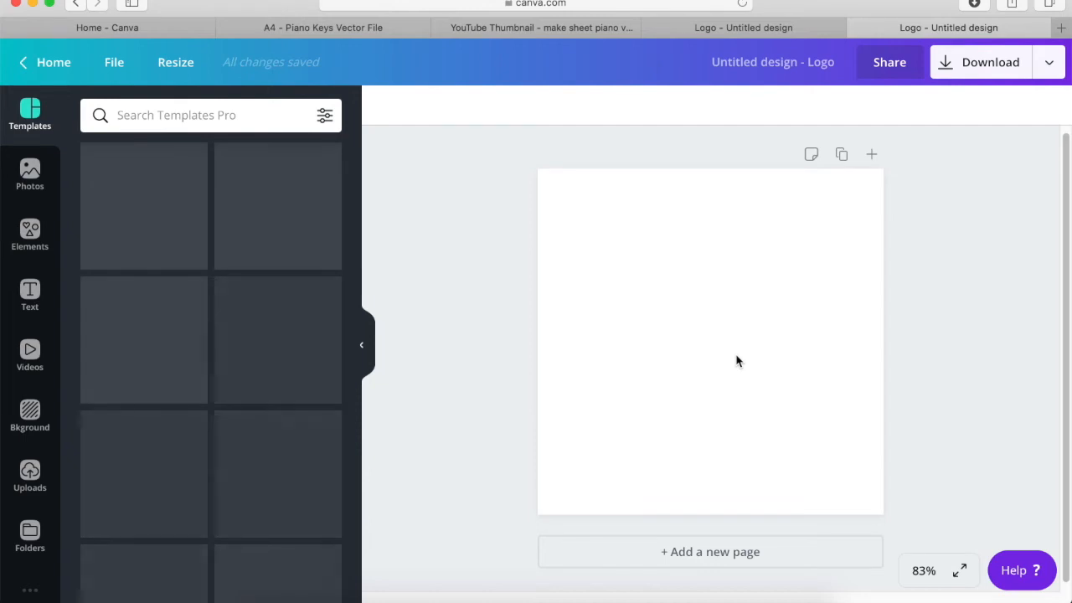
pyautogui.press('super+v')
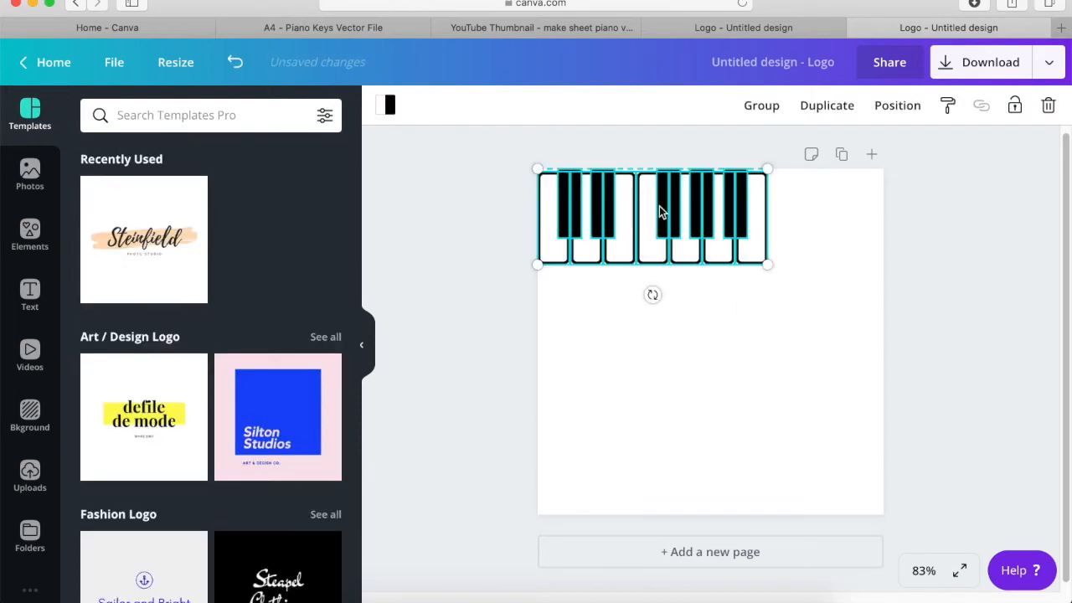
pyautogui.moveTo(661, 209); pyautogui.dragTo(685, 227)
pyautogui.moveTo(778, 279); pyautogui.dragTo(851, 408)
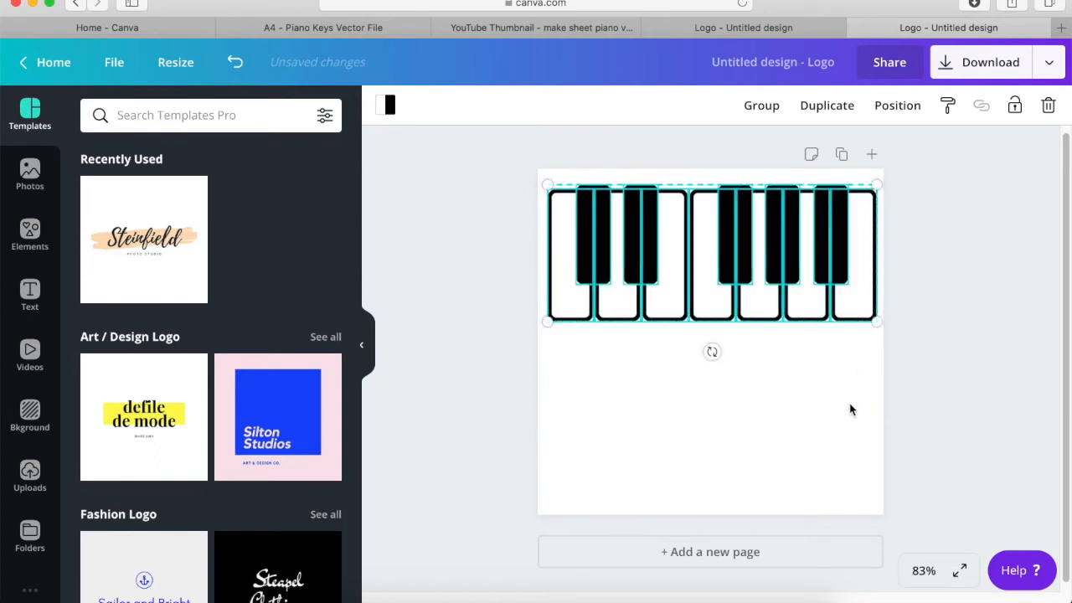
# - Resize the new design to a custom size of 500 x 250 px
pyautogui.click(152, 70)
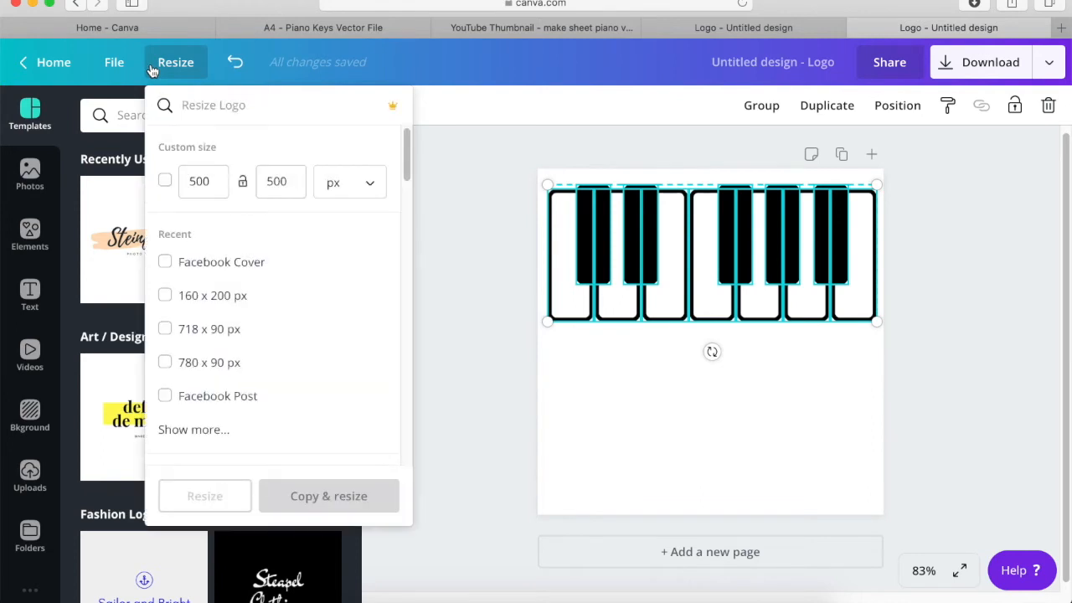
pyautogui.click(281, 181)
pyautogui.write('245')
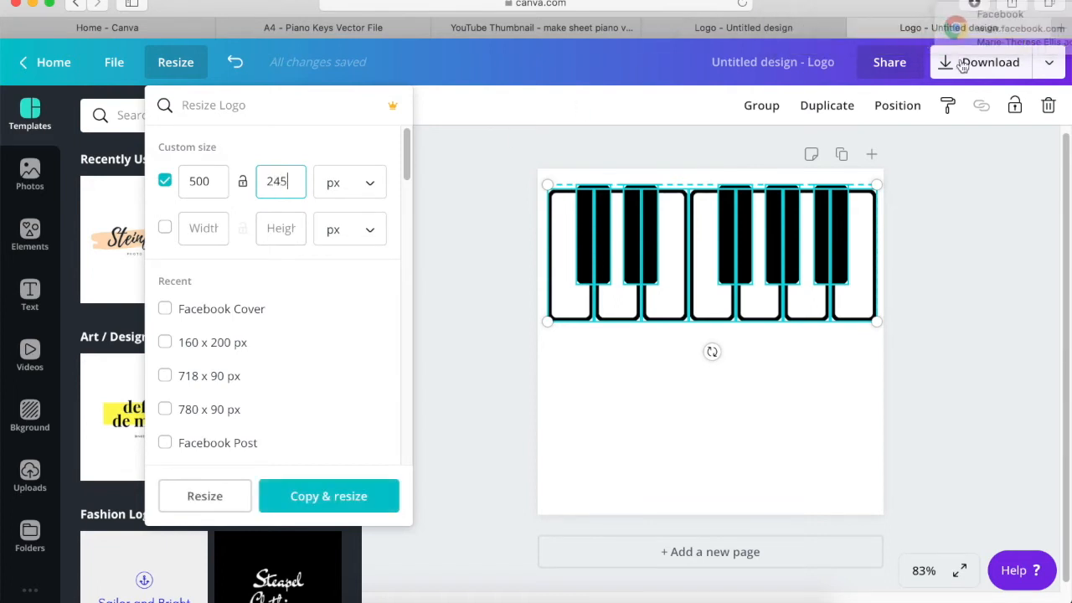
pyautogui.doubleClick(292, 181)
pyautogui.write('250')
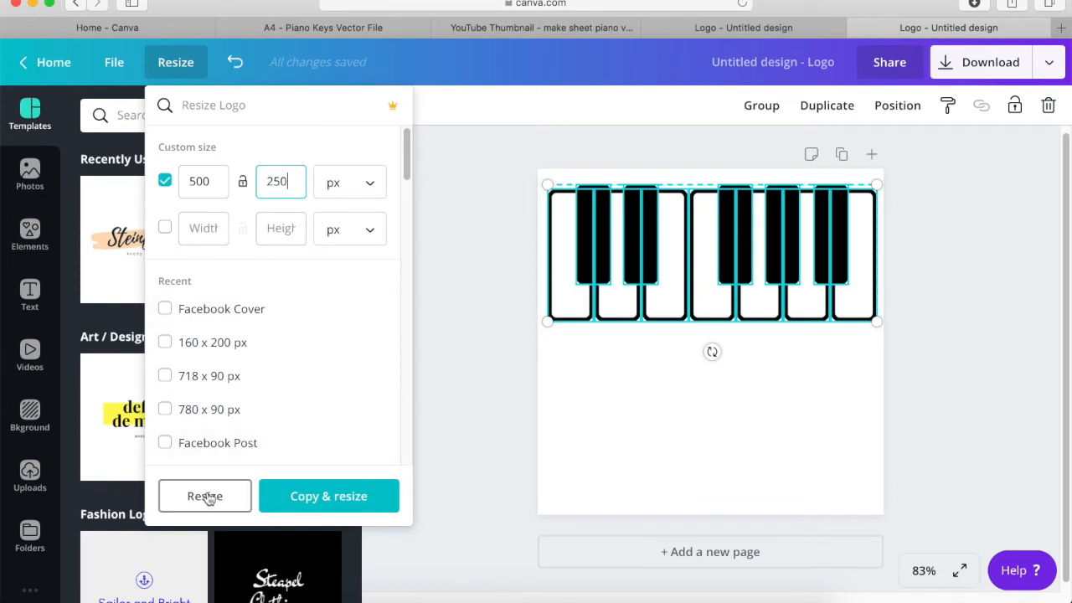
pyautogui.click(206, 498)
# - Scale the octave up to nearly fill the resized page and centre it
pyautogui.moveTo(718, 241); pyautogui.dragTo(565, 391)
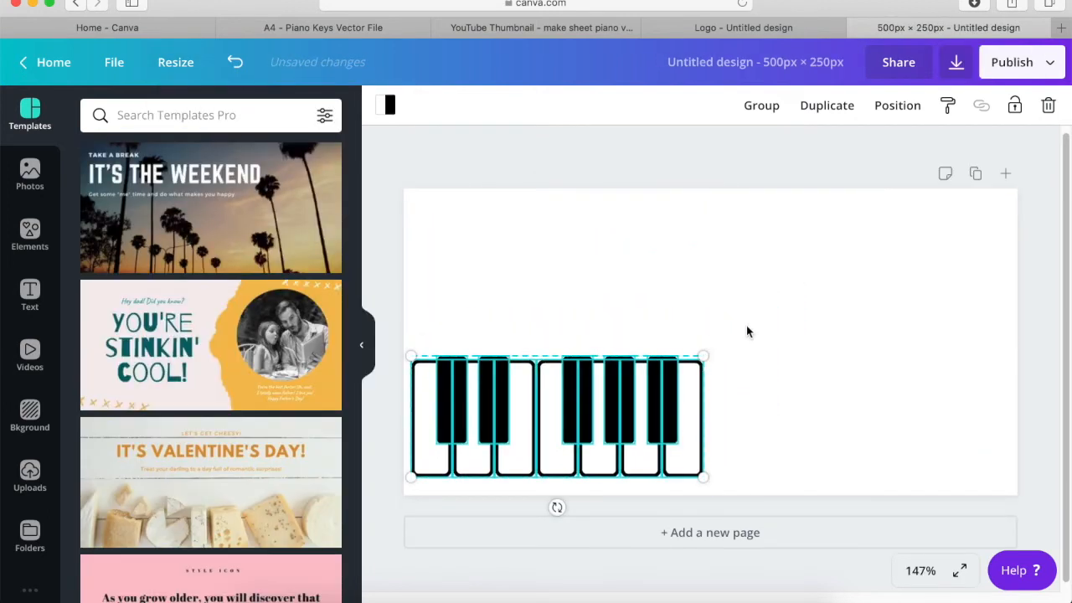
pyautogui.moveTo(707, 355); pyautogui.dragTo(1001, 243)
pyautogui.moveTo(812, 286); pyautogui.dragTo(821, 280)
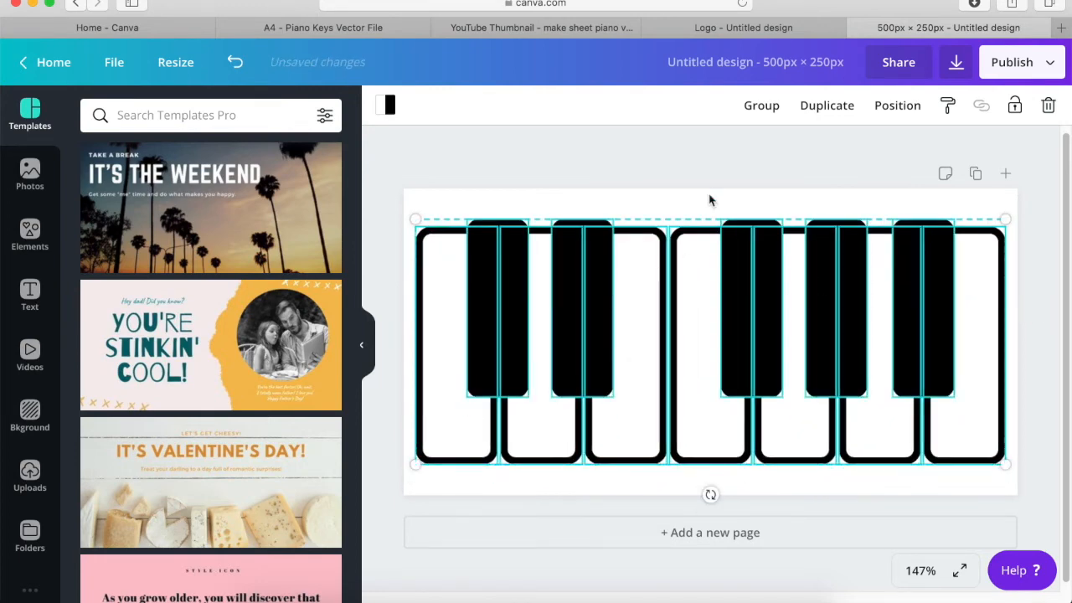
# - Examine the PNG download options for the octave design, including the transparent background setting, without downloading
pyautogui.click(957, 63)
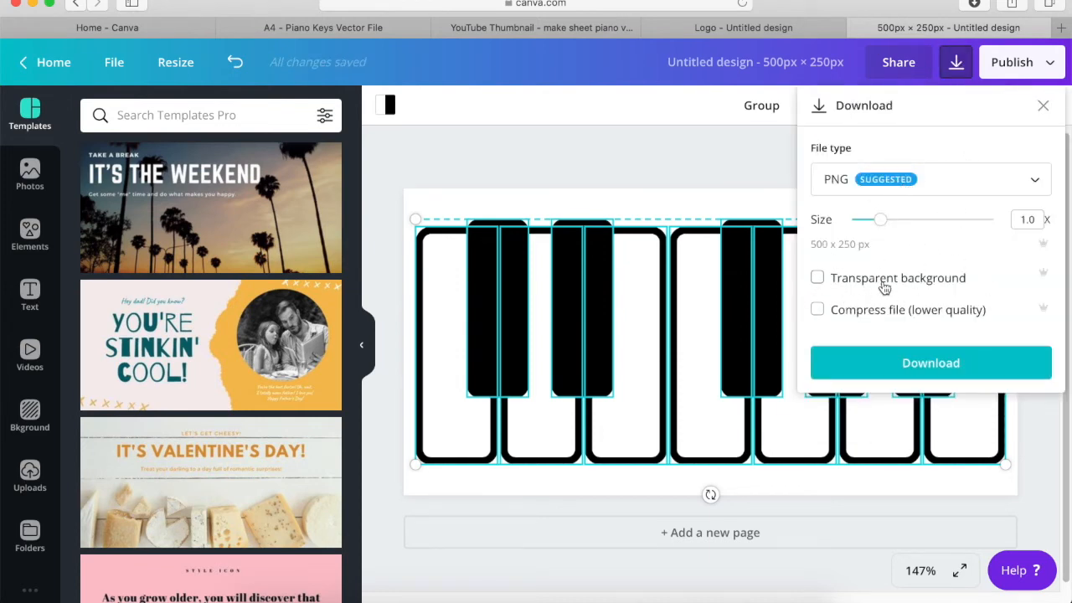
pyautogui.click(890, 283)
pyautogui.click(652, 153)
pyautogui.click(653, 157)
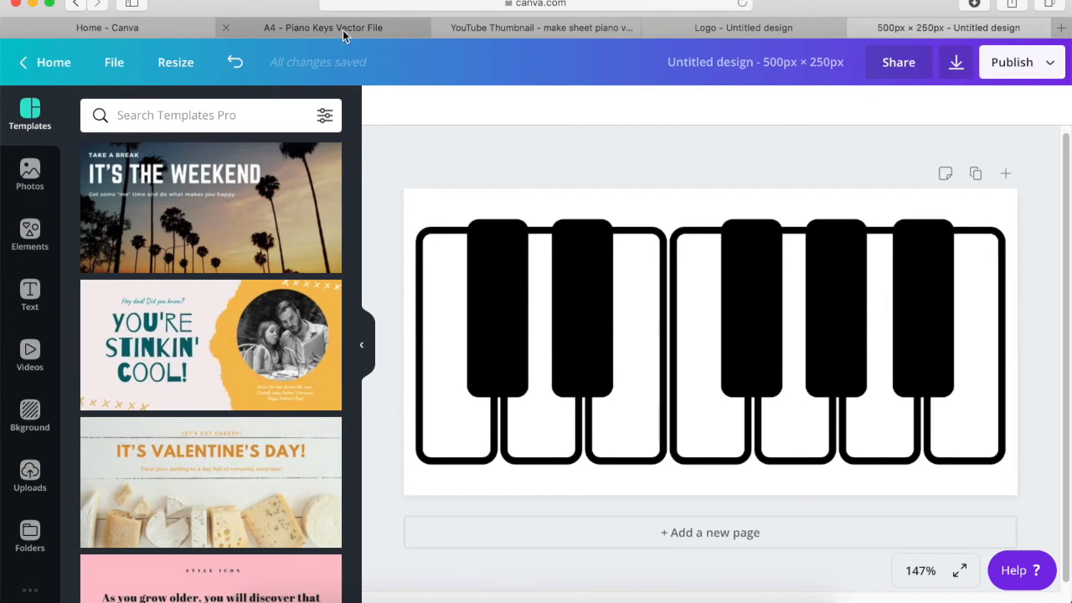
# - View the YouTube thumbnail design that uses the piano graphic, and return to the Piano Keys Vector File design
pyautogui.click(544, 28)
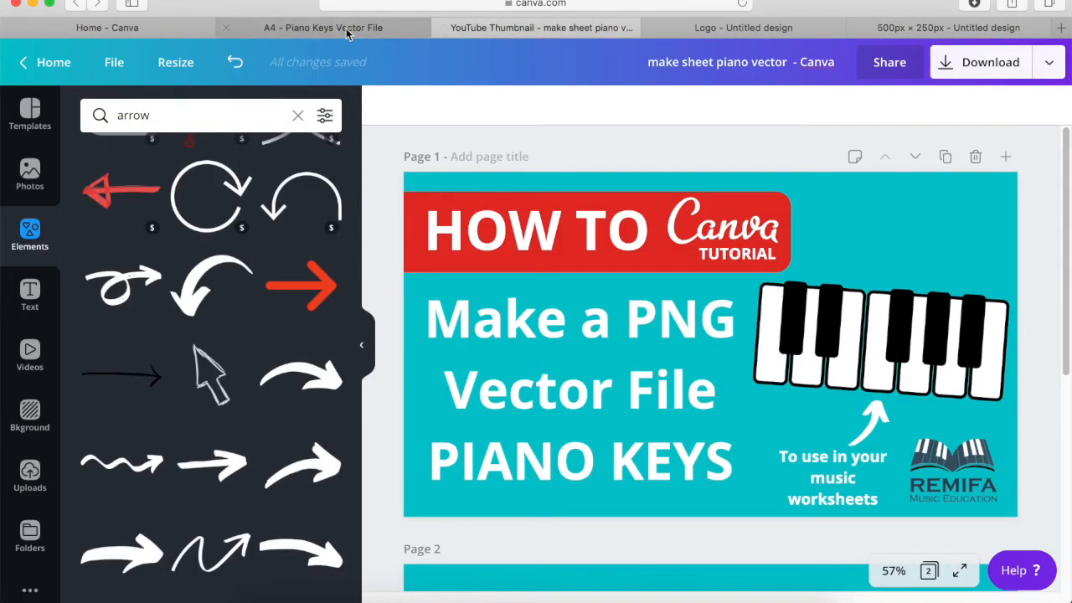
pyautogui.click(348, 32)
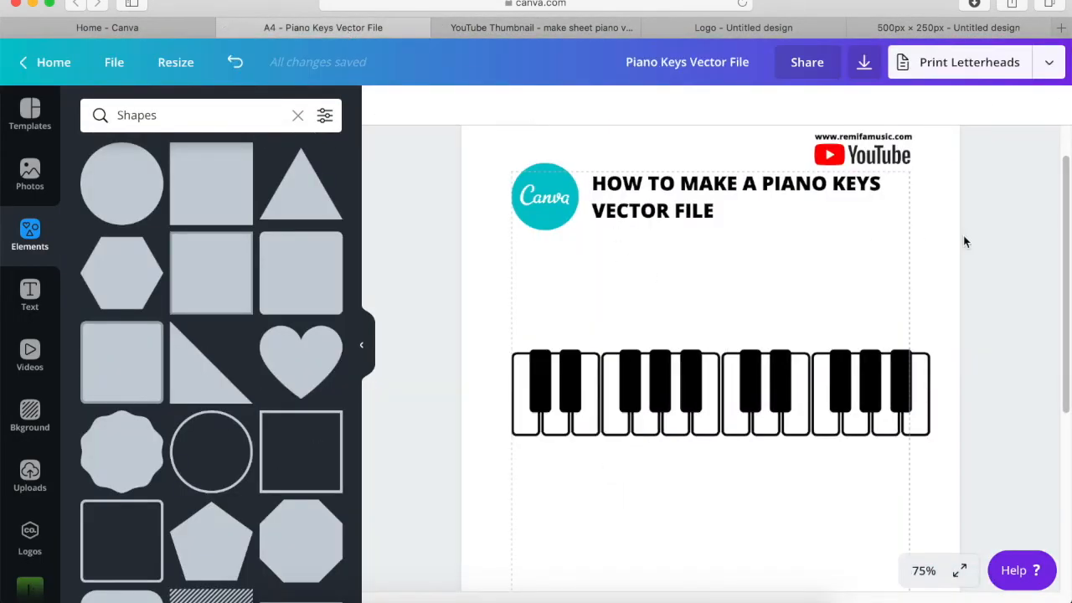